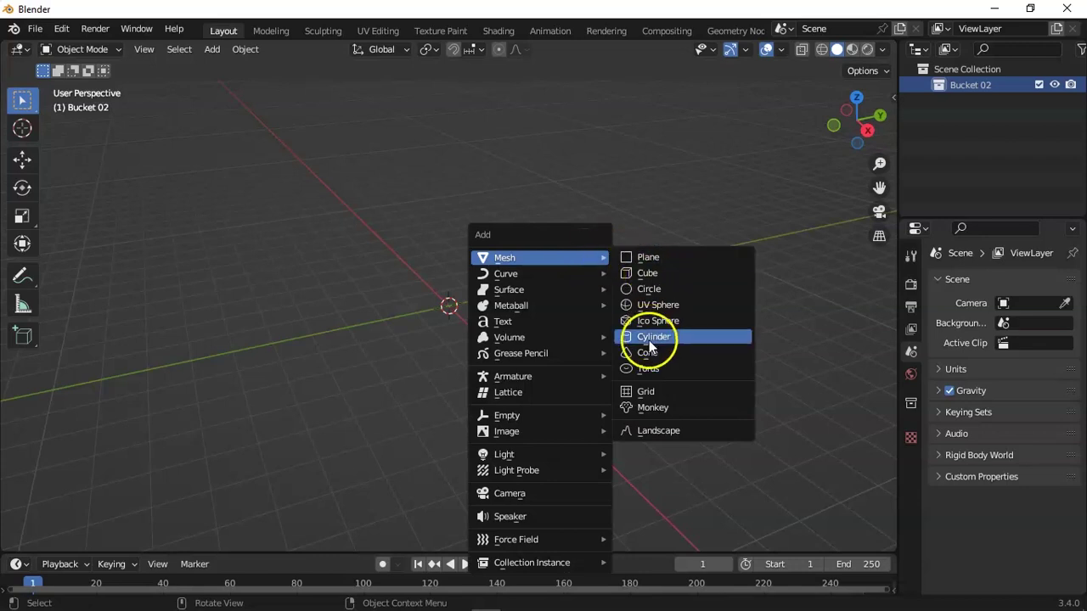
Add a mesh cylinder and raise it about 1.01 m along Z so its base rests on the ground line
key(KP_1)
key(g)
key(z)
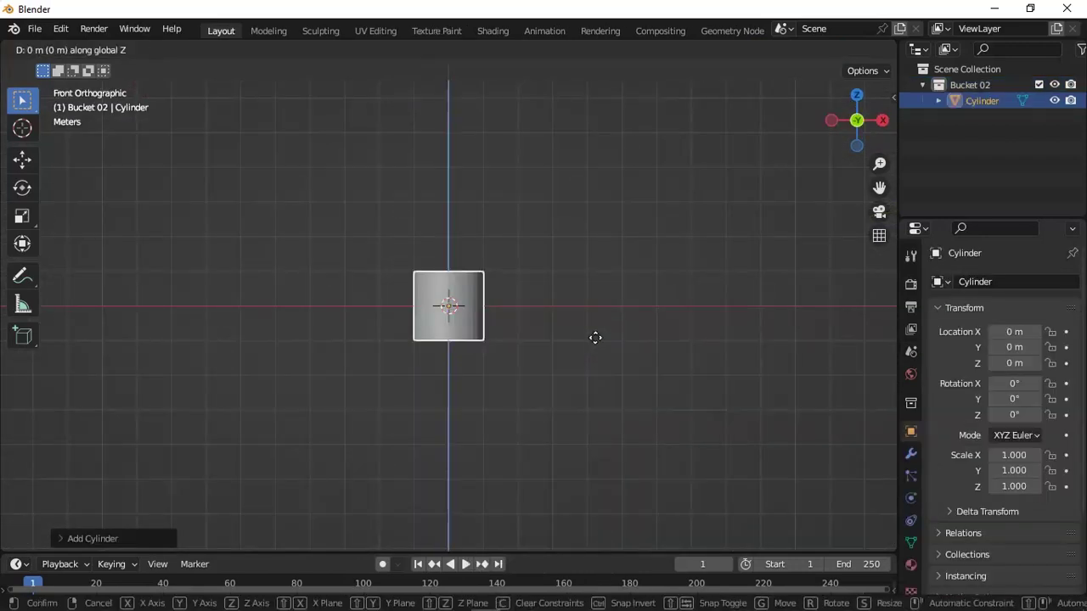
click(594, 303)
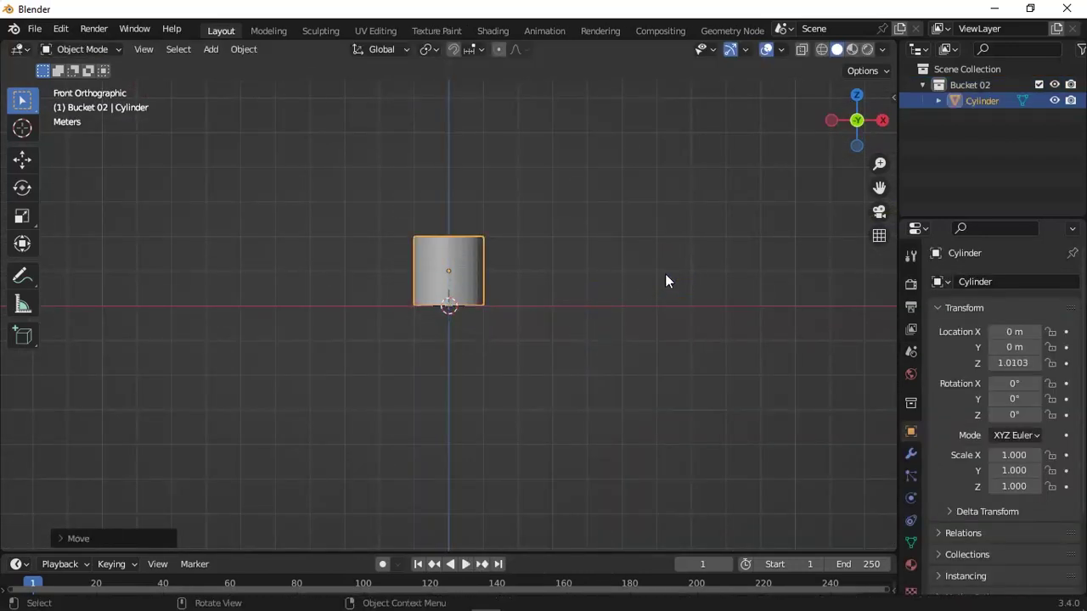
Delete the cylinder's top face in Edit Mode and return to Object Mode
middle_drag(481, 270, 417, 256)
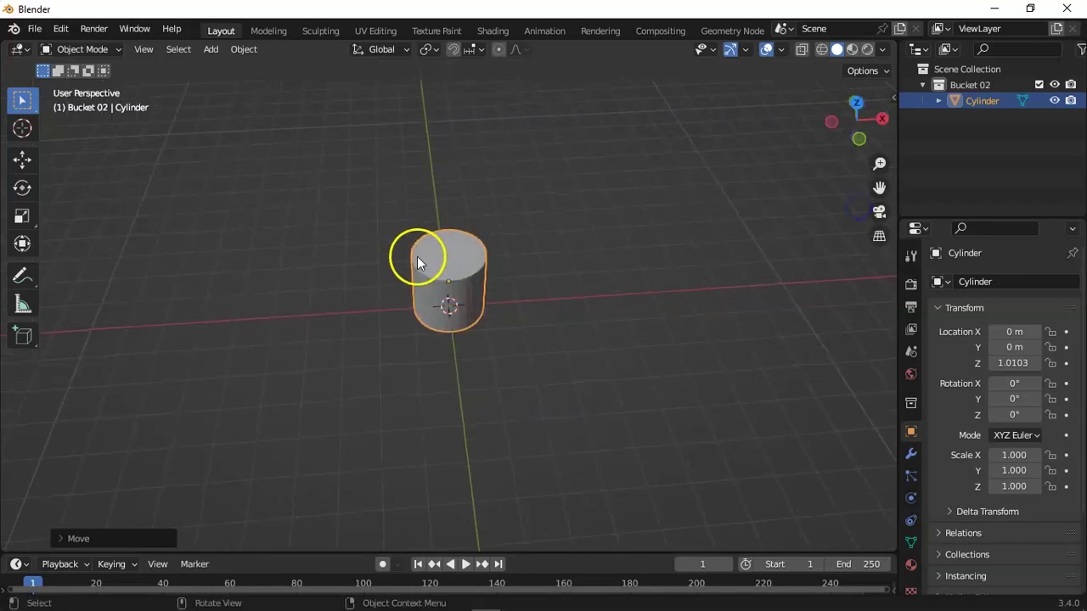
key(Tab)
key(alt+a)
click(166, 49)
click(454, 249)
key(x)
click(431, 286)
click(114, 49)
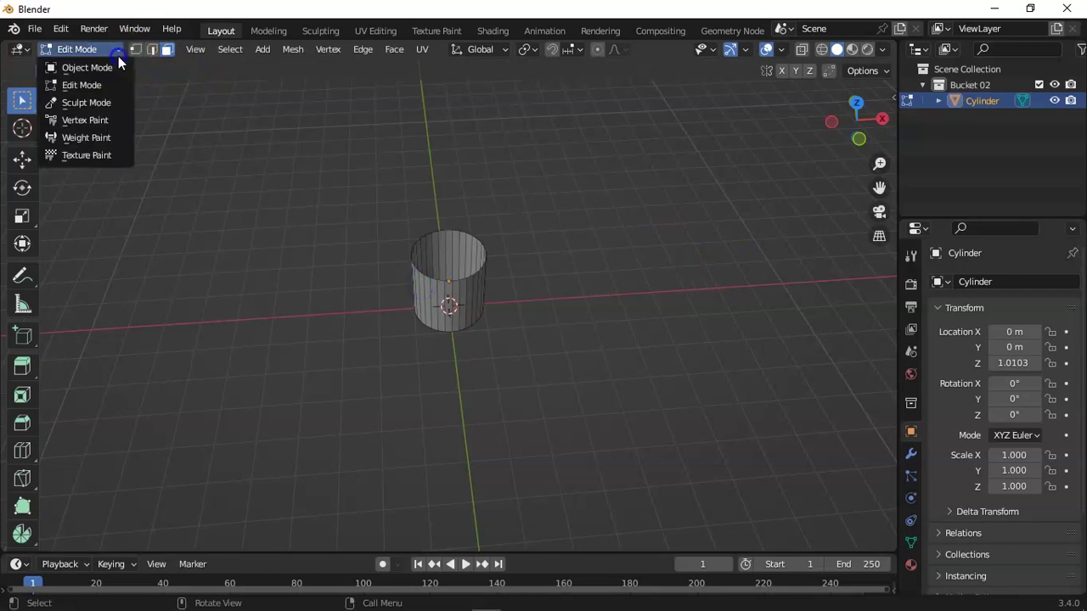
click(85, 67)
Switch the viewport to Material Preview shading and apply Shade Smooth to the cylinder
middle_drag(884, 289, 856, 340)
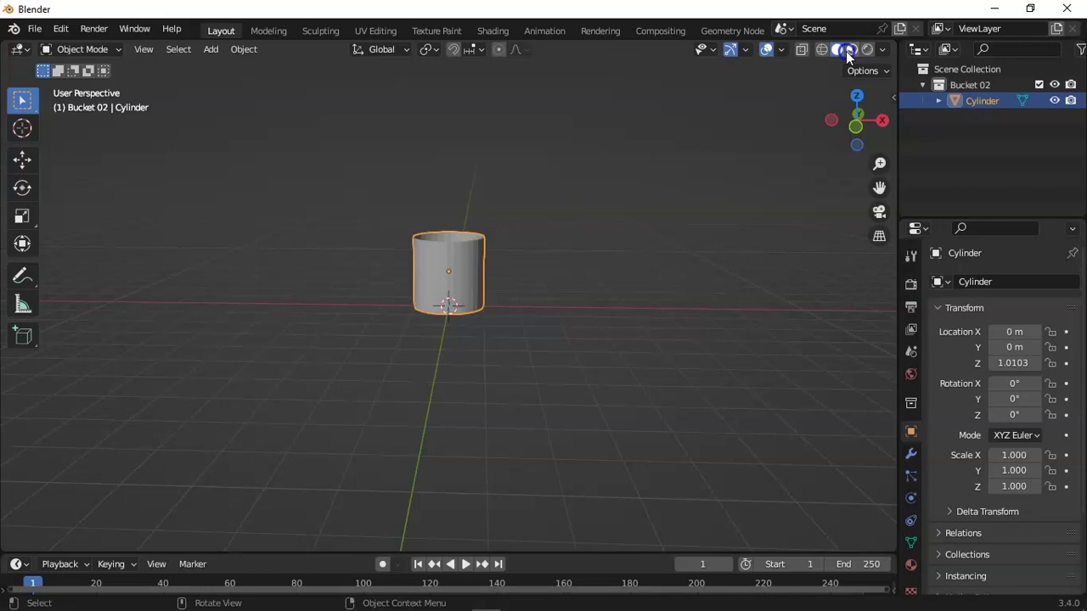
right_click(528, 237)
click(532, 239)
drag(879, 163, 888, 93)
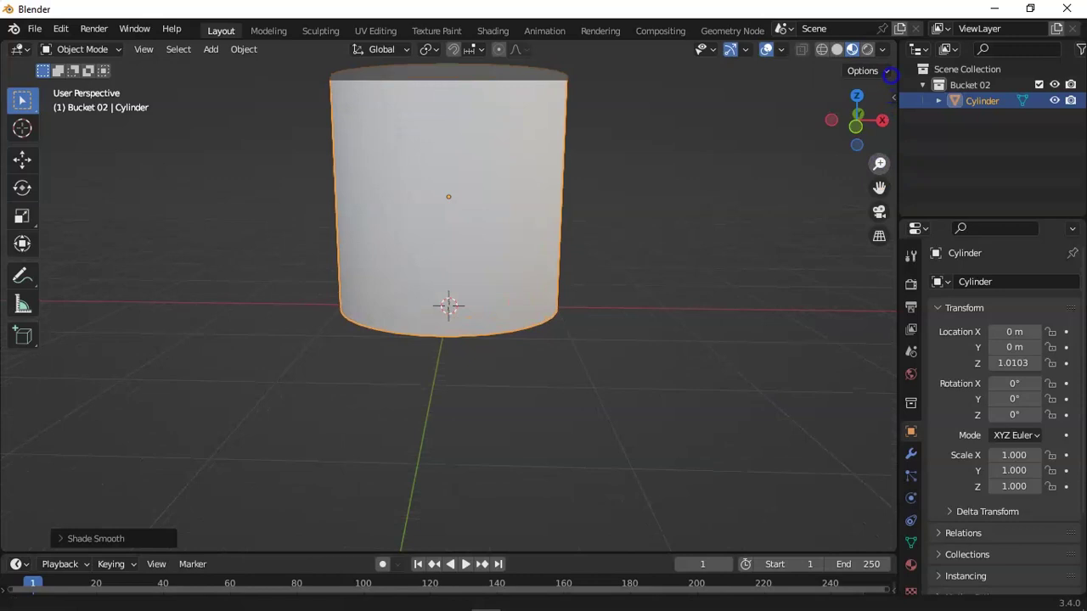
Add a loop cut around the cylinder's wall in Edit Mode and slide it close to the base
click(859, 124)
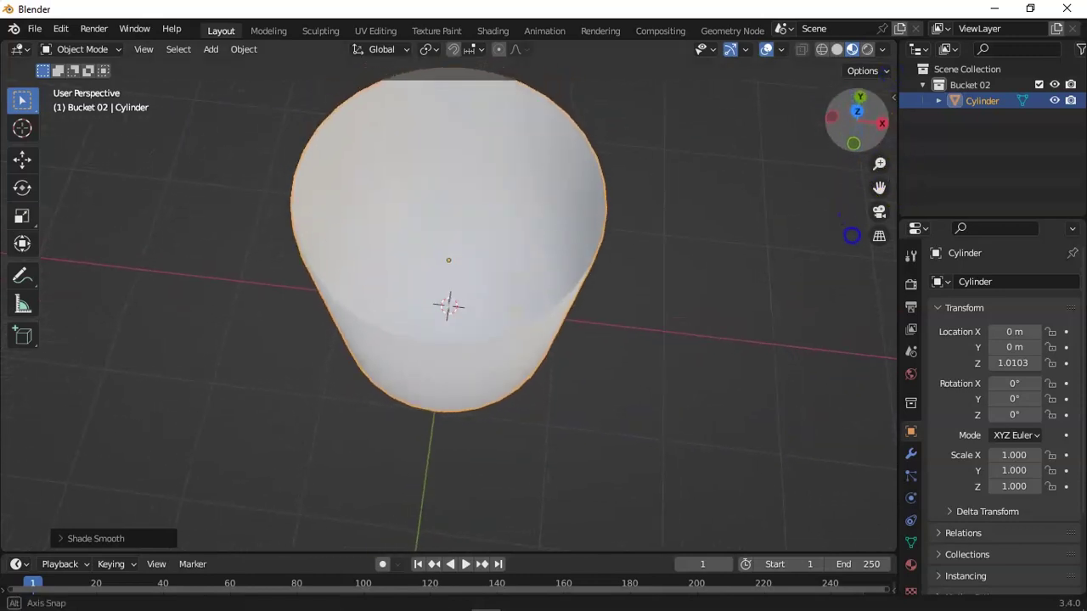
click(72, 49)
click(68, 83)
key(ctrl+r)
click(351, 243)
click(442, 268)
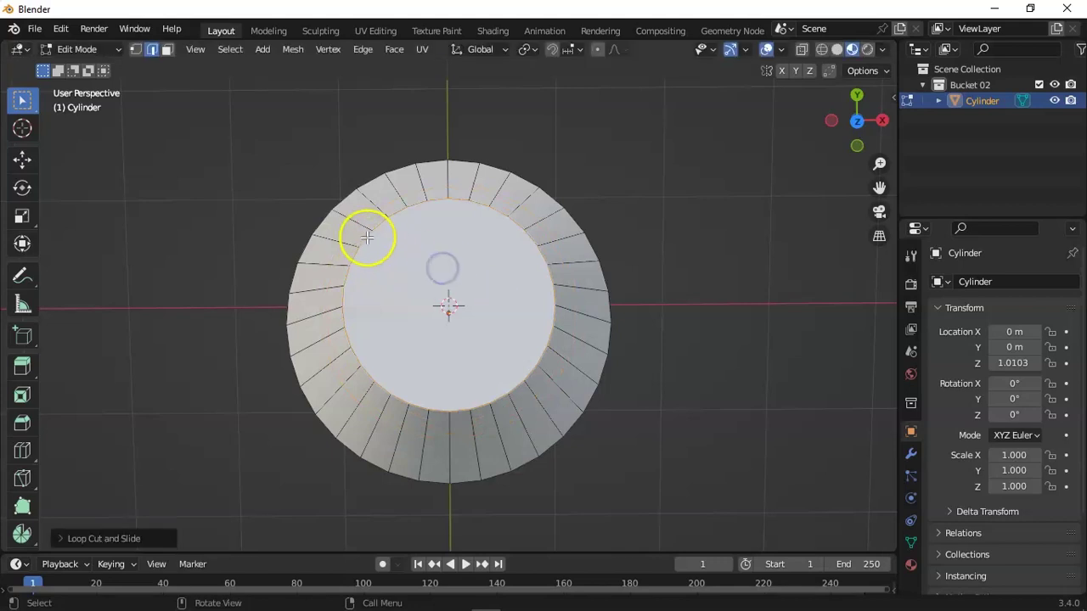
Add two more loop cuts to the cylinder and return to Object Mode
key(ctrl+r)
click(567, 292)
click(567, 291)
key(ctrl+r)
click(395, 257)
click(506, 282)
mouse_move(872, 123)
mouse_down()
mouse_move(854, 114)
mouse_move(866, 115)
mouse_move(828, 463)
mouse_move(753, 184)
mouse_move(883, 161)
mouse_move(875, 106)
mouse_move(887, 114)
mouse_up()
click(78, 48)
click(85, 67)
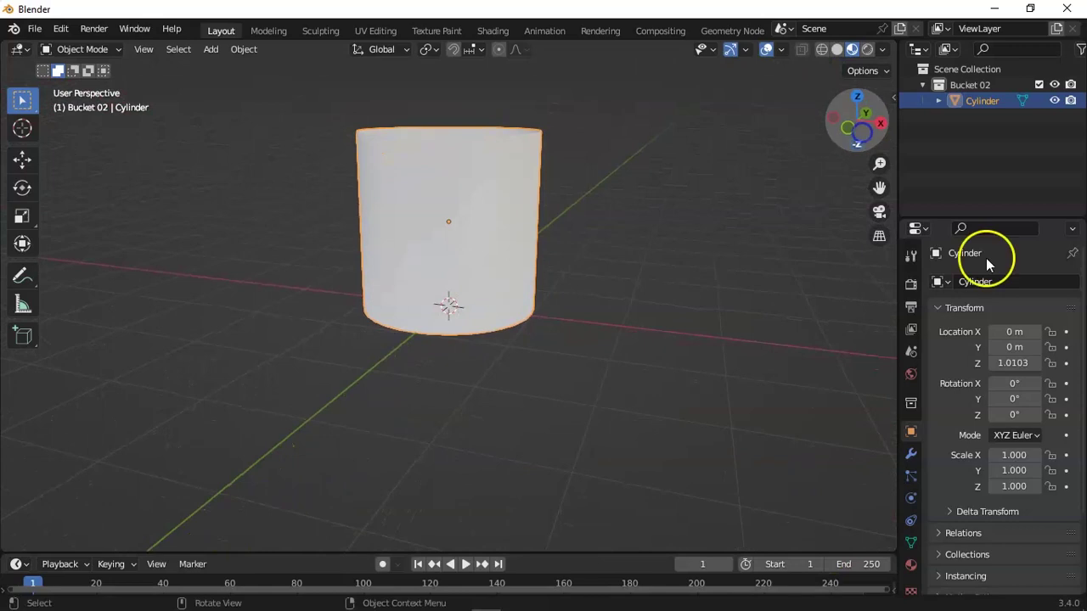
Create a new material on the cylinder
click(910, 565)
click(987, 352)
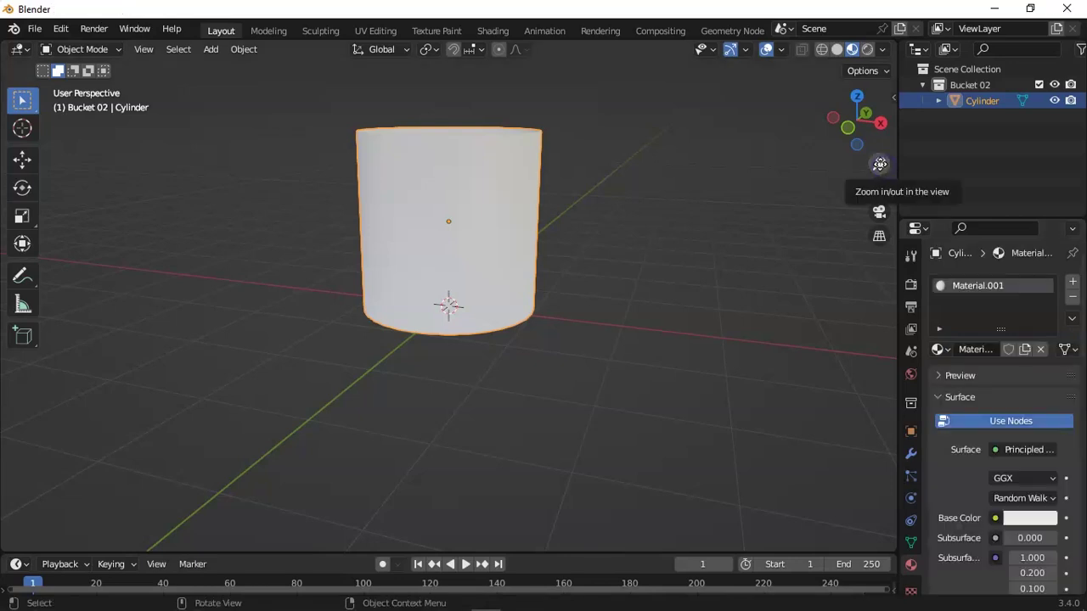
drag(879, 165, 880, 182)
drag(857, 132, 113, 141)
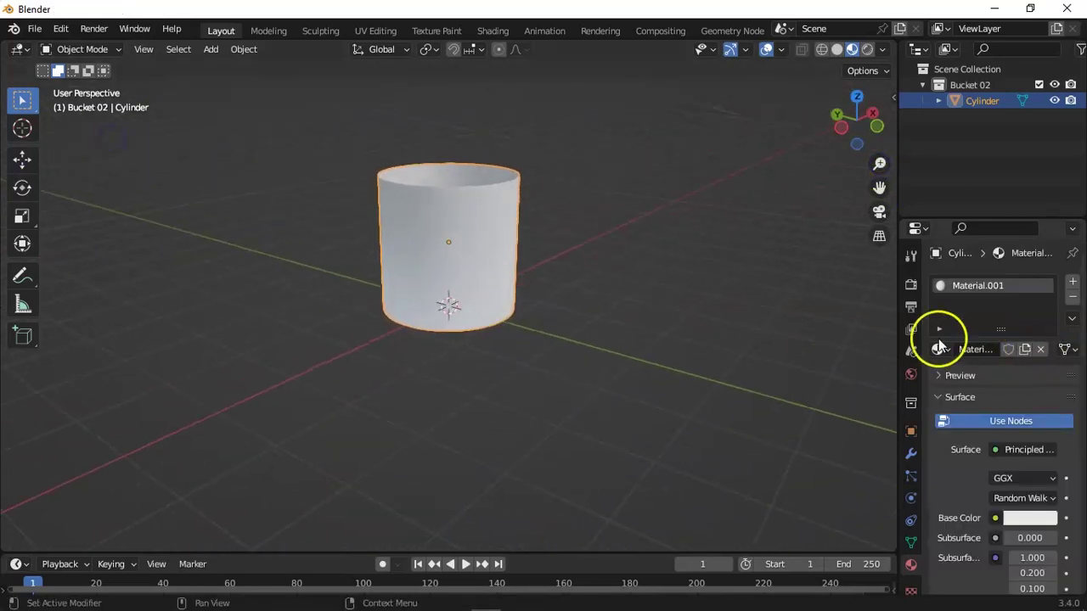
Expand Eevee's Screen Space Reflections settings and enable Screen Space Refraction on the cylinder's material
click(911, 306)
click(911, 286)
click(939, 480)
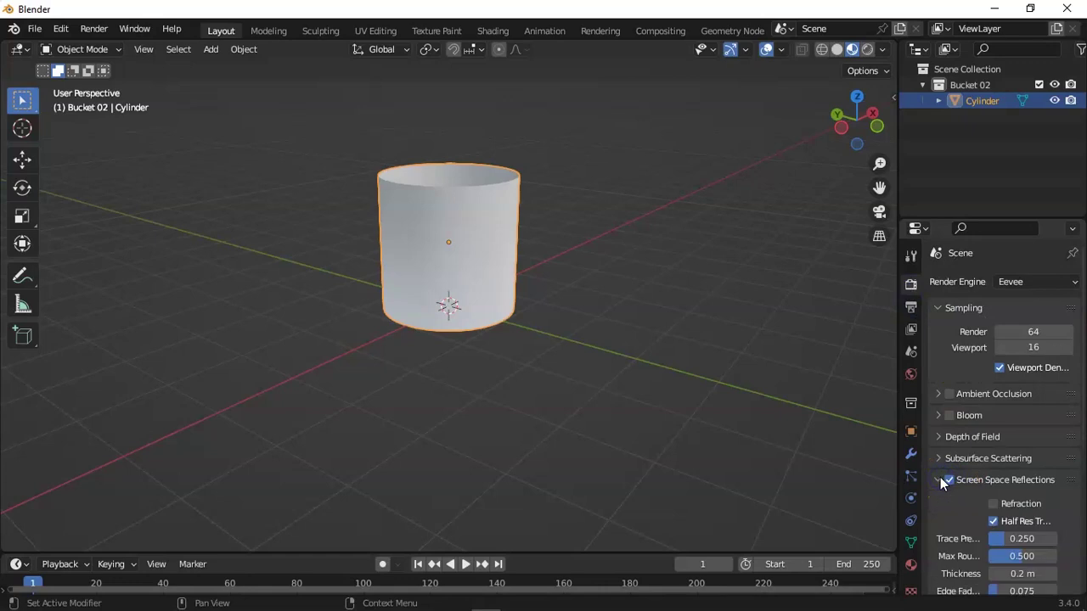
click(912, 566)
scroll(995, 482, down, 5)
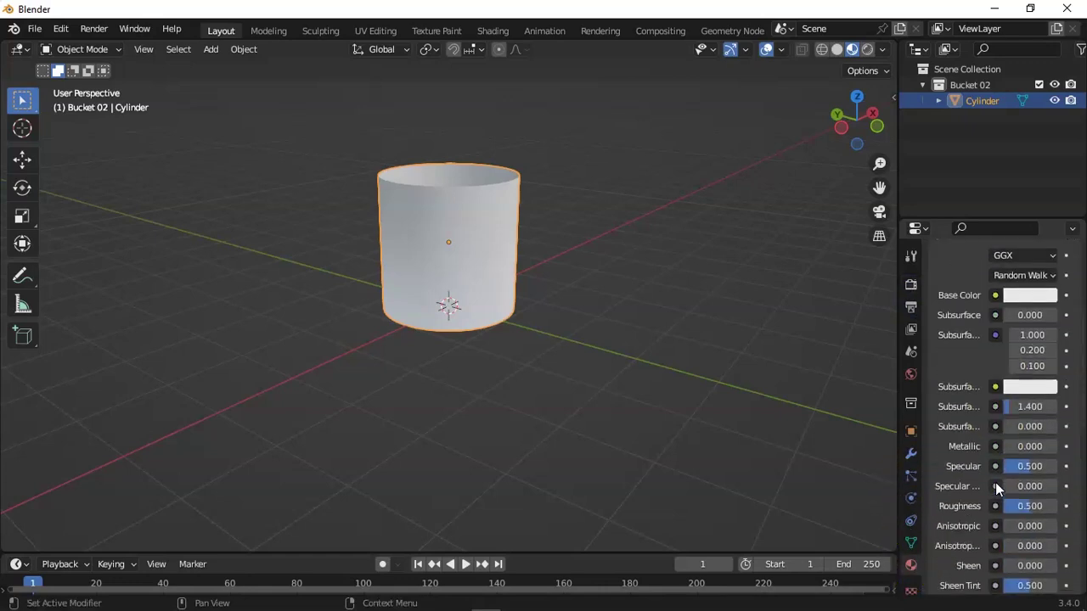
scroll(996, 483, down, 10)
scroll(995, 482, down, 4)
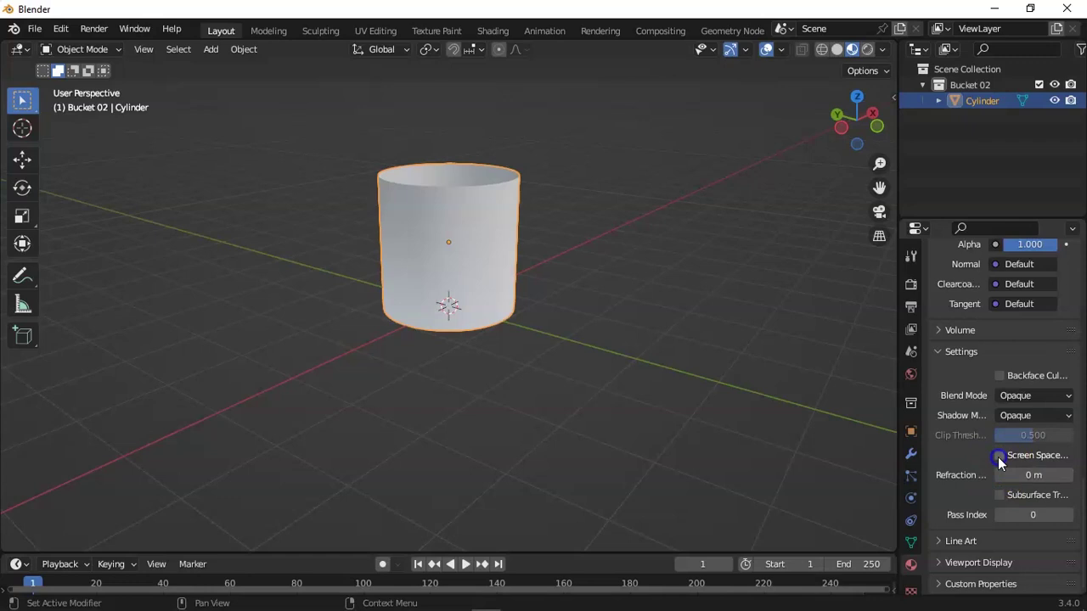
click(1000, 458)
Set the Transmission of the cylinder's material to 1.000
scroll(968, 480, up, 2)
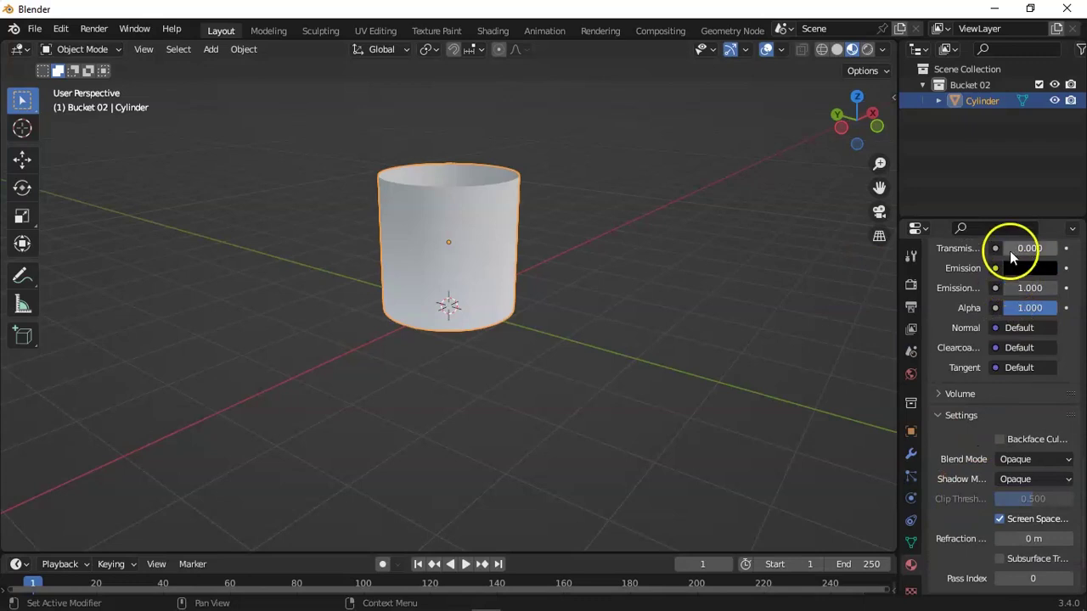
scroll(1009, 248, up, 1)
drag(1009, 254, 1057, 260)
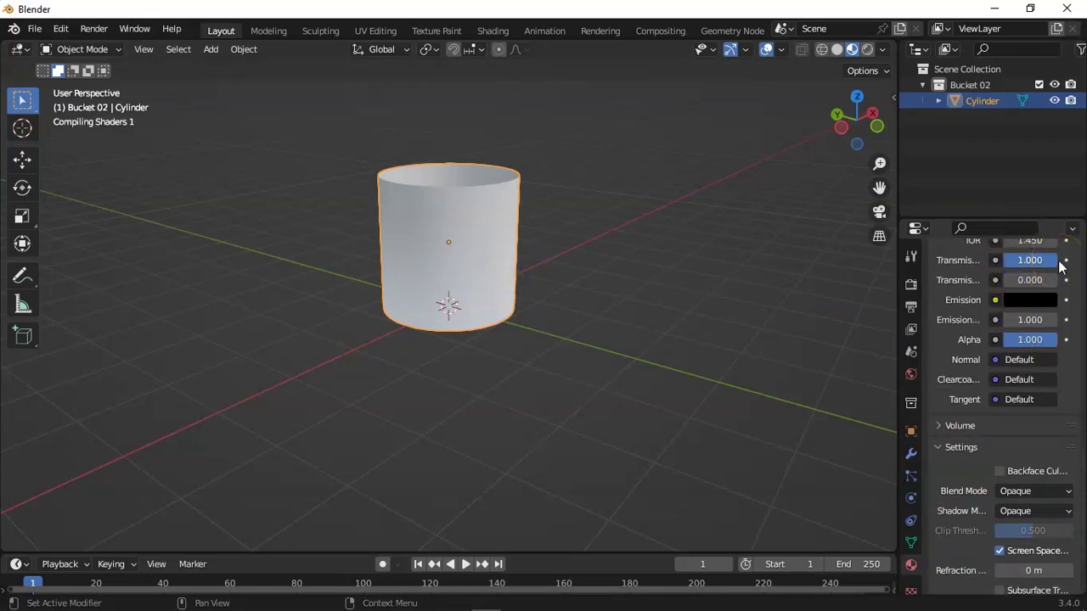
Add a UV sphere and raise it along Z to about the middle of the cylinder
drag(863, 118, 683, 204)
key(shift+a)
click(753, 254)
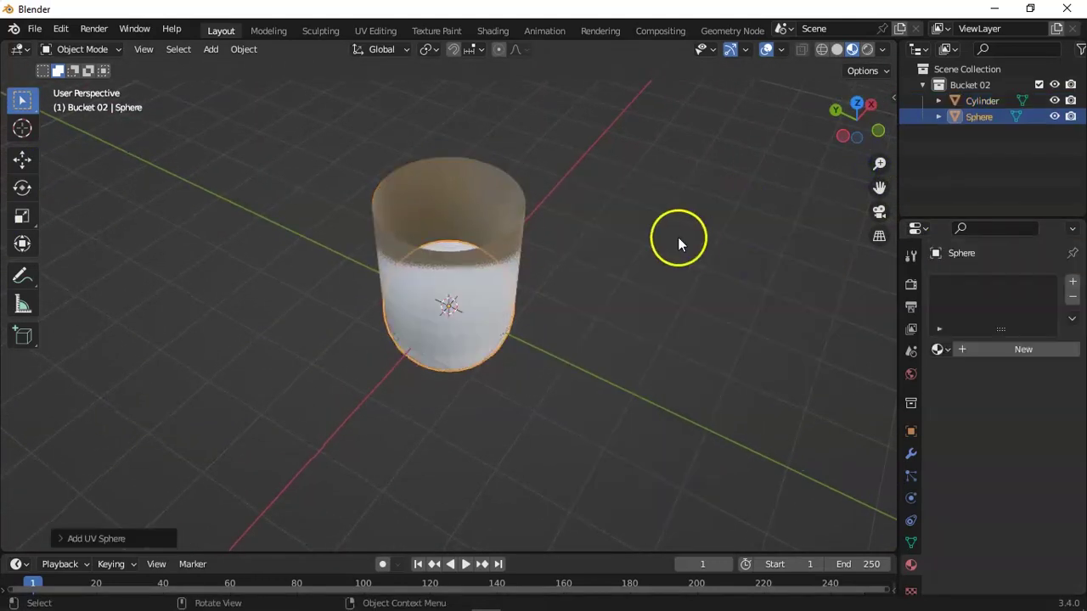
key(KP_1)
key(g)
key(z)
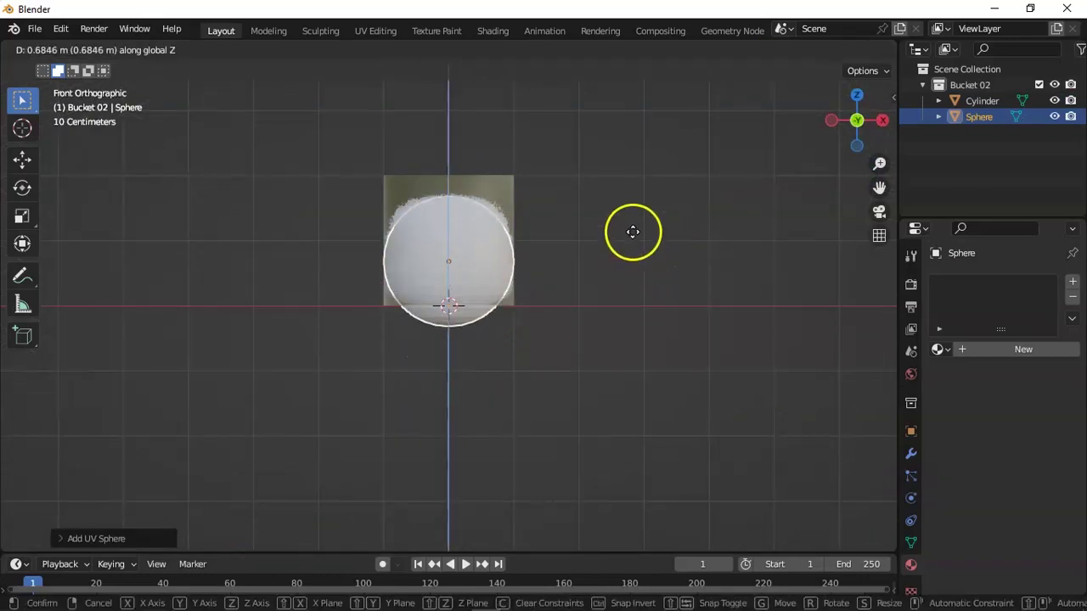
click(636, 223)
key(a)
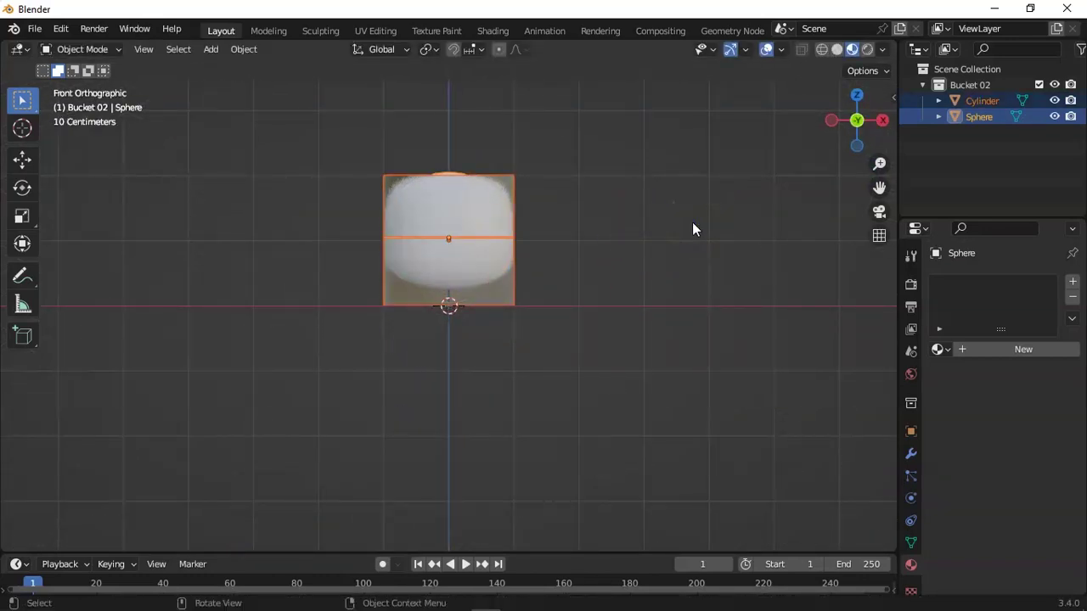
right_click(692, 223)
click(692, 223)
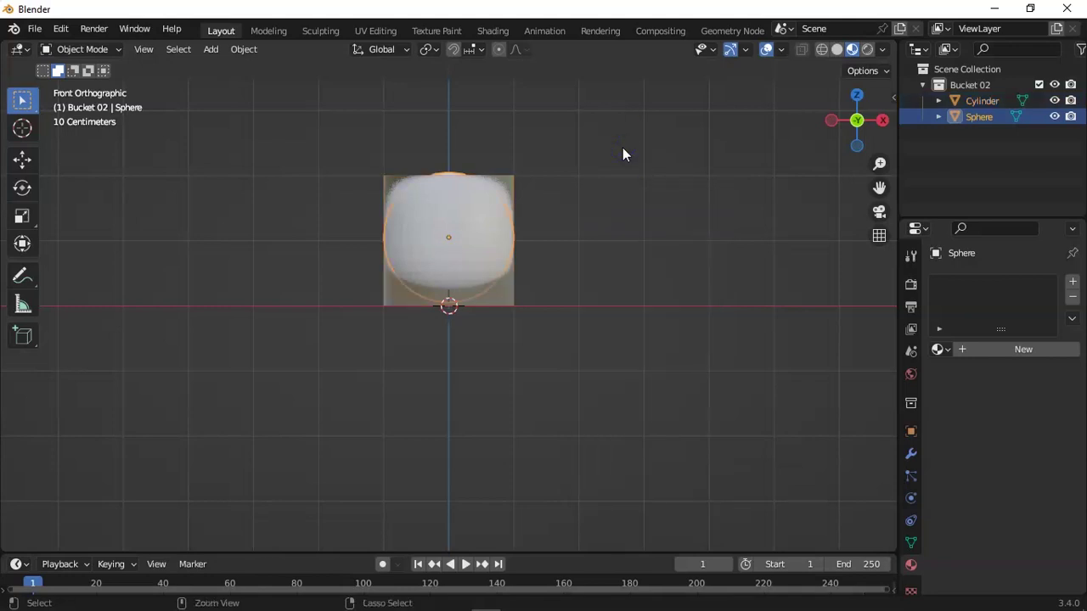
Scale the sphere down to fit inside the cylinder and move it down to rest on the base
key(s)
click(573, 197)
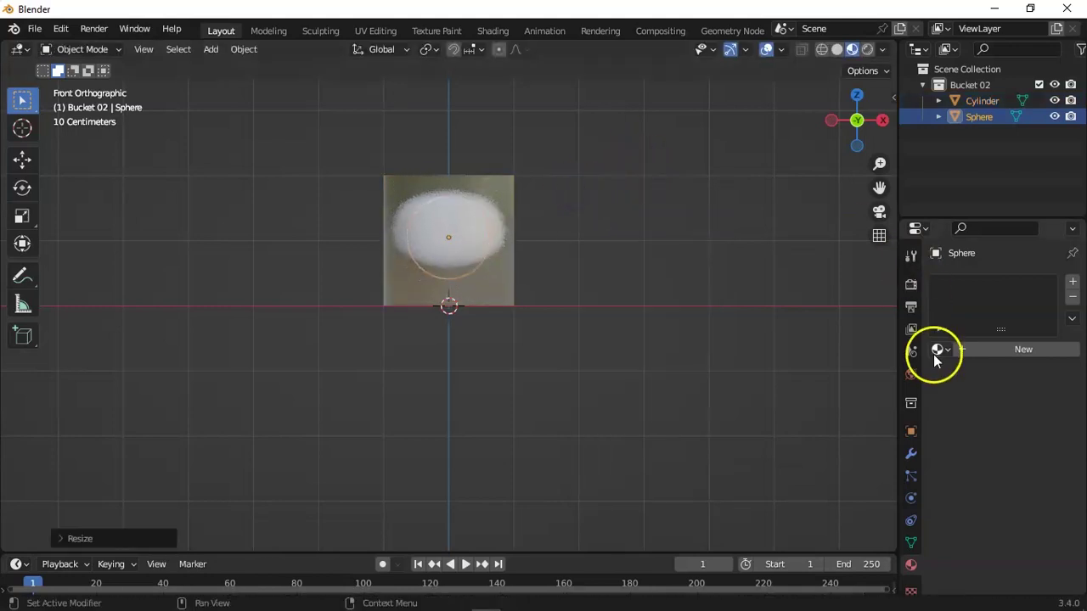
key(g)
click(742, 362)
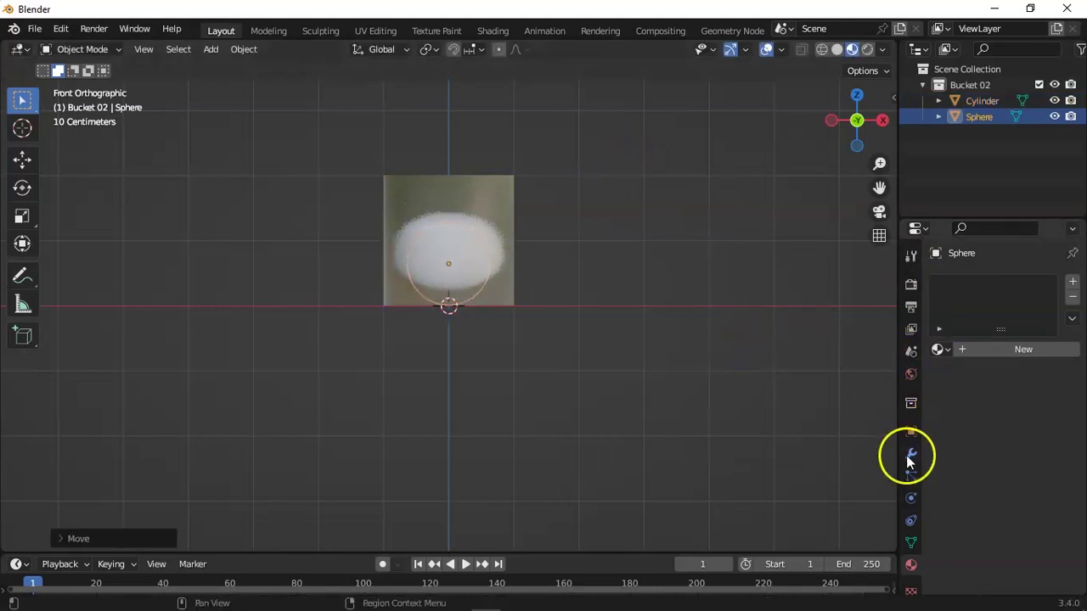
Select the cylinder, show its material settings and widen the properties editor so the labels are readable
click(911, 453)
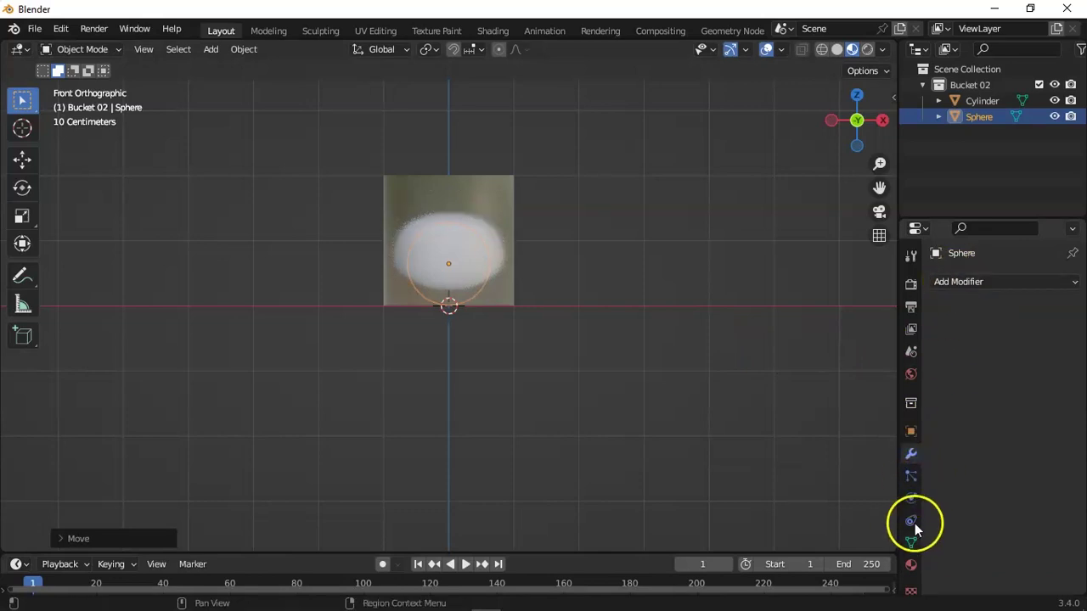
click(911, 564)
click(496, 207)
drag(898, 488, 854, 484)
scroll(989, 499, down, 3)
scroll(989, 499, down, 3)
Try higher Metallic, Specular and Subsurface IOR values on the cylinder's material, undoing each change
mouse_move(1023, 480)
mouse_down()
mouse_move(497, 327)
mouse_move(568, 325)
mouse_up()
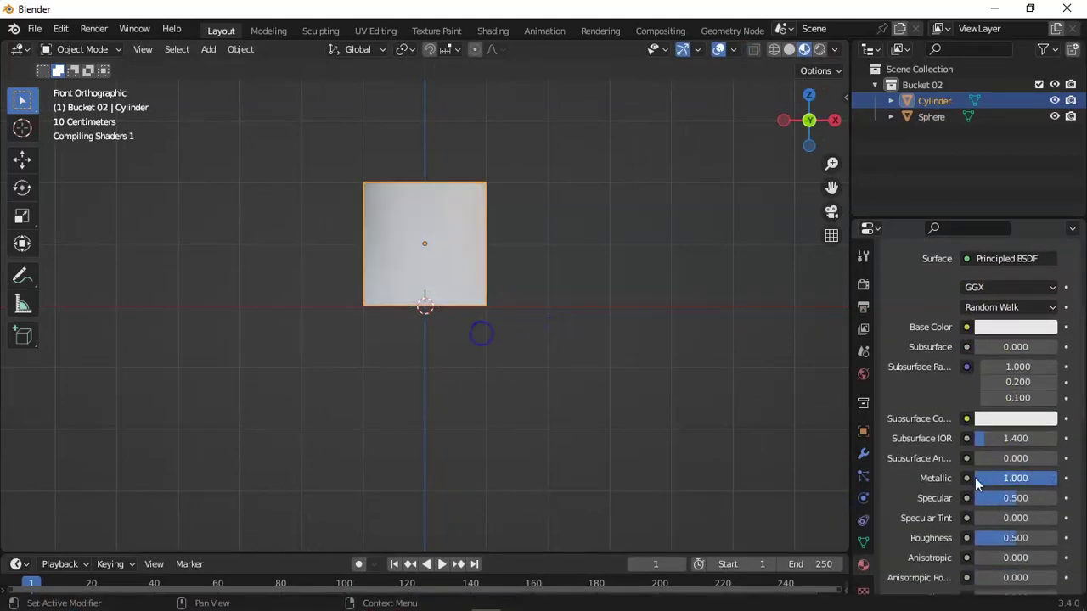
click(1016, 484)
click(1017, 502)
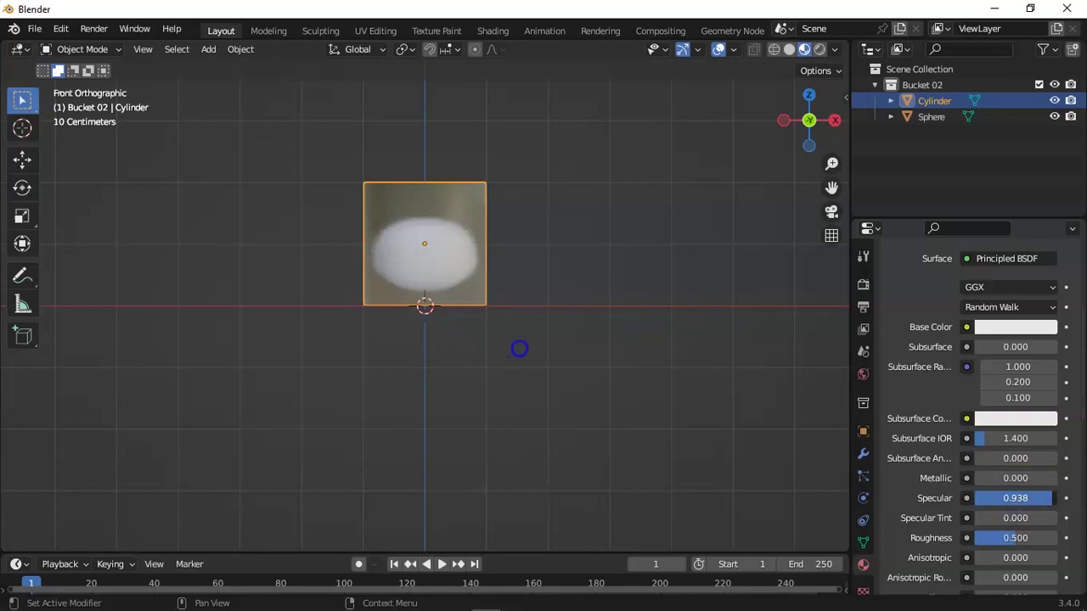
drag(533, 349, 621, 365)
key(ctrl+z)
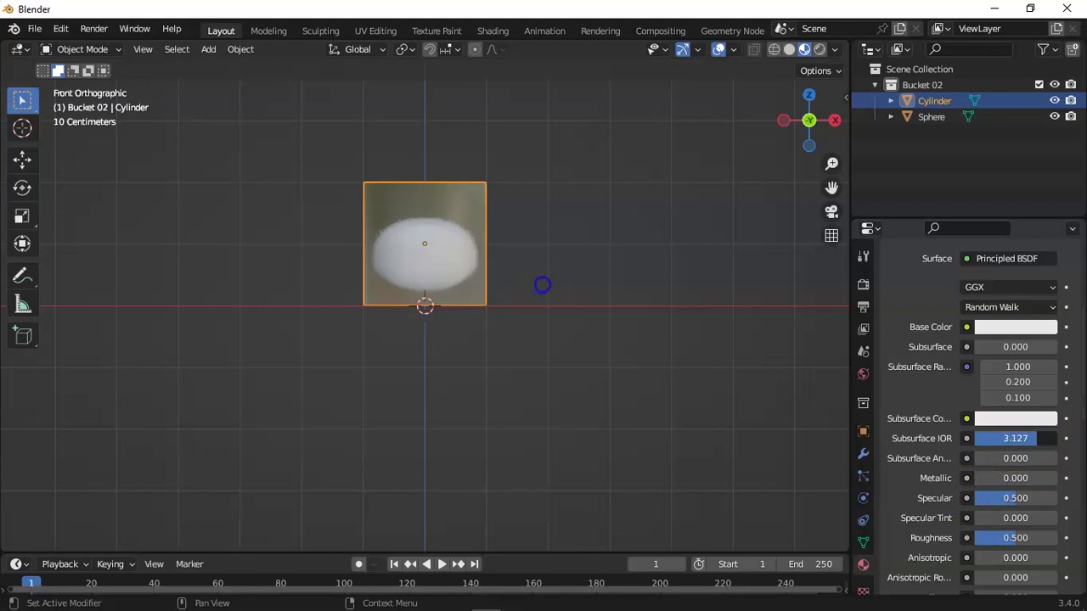
drag(585, 281, 623, 296)
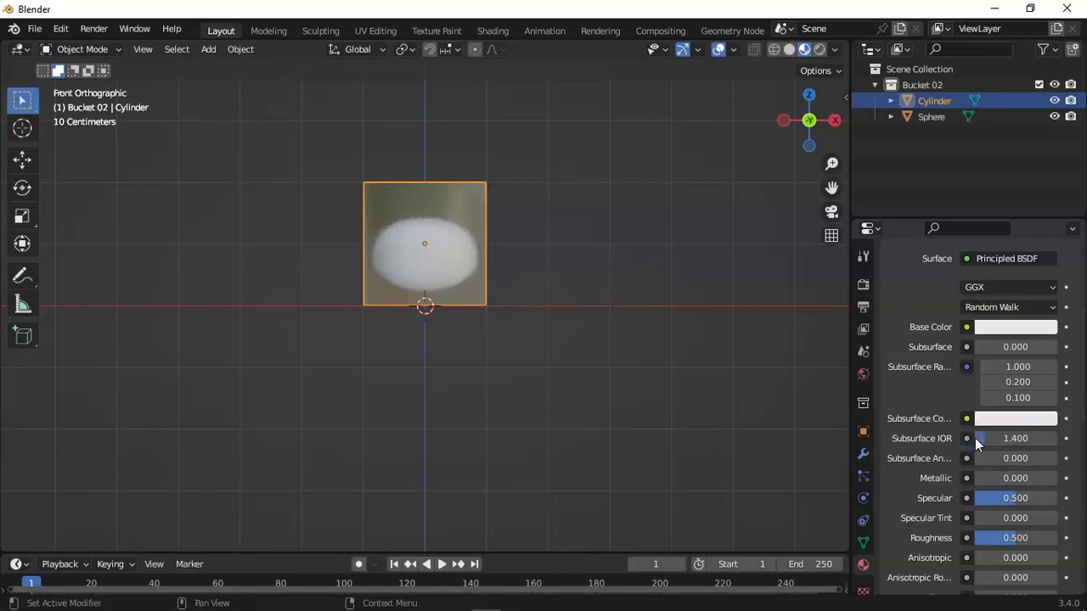
Try raised Specular Tint, Anisotropic, Anisotropic Rotation and Sheen Tint values on the cylinder's material, undoing each change
scroll(977, 443, down, 5)
drag(992, 404, 600, 256)
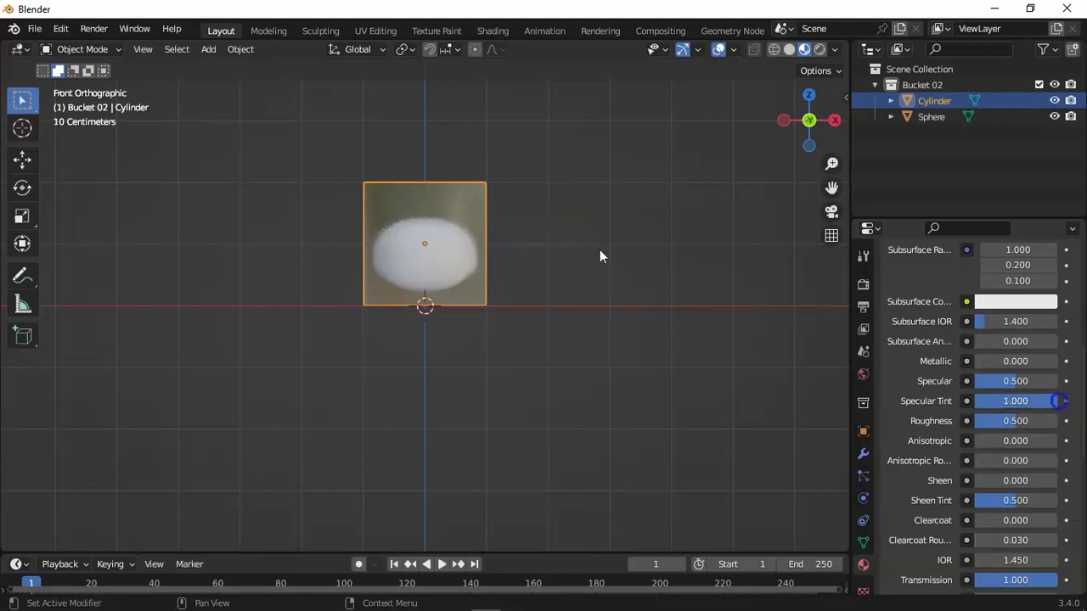
drag(805, 114, 813, 121)
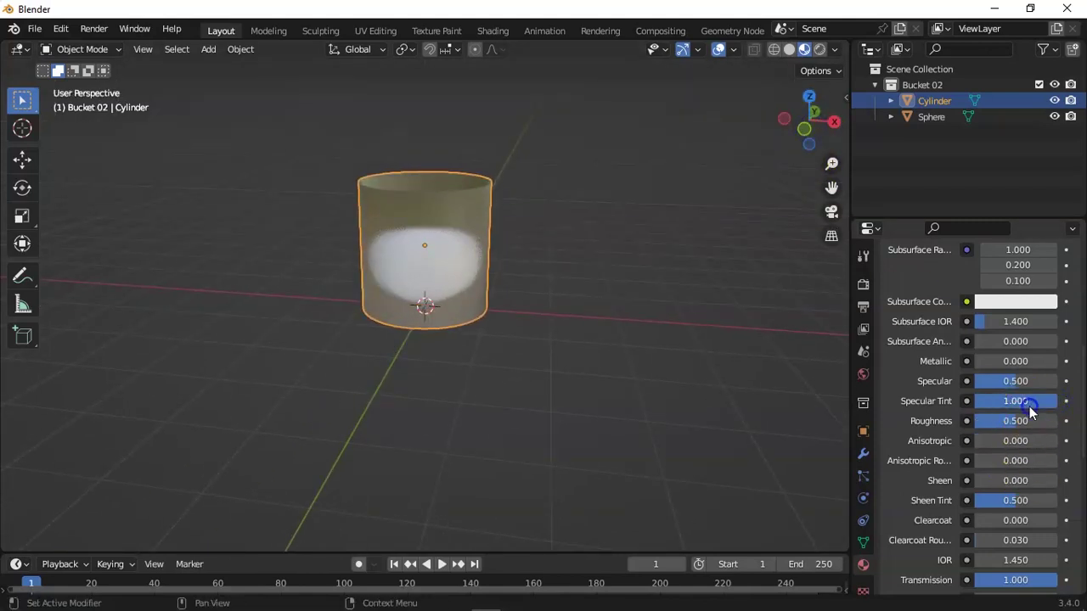
drag(994, 438, 394, 280)
drag(984, 463, 631, 323)
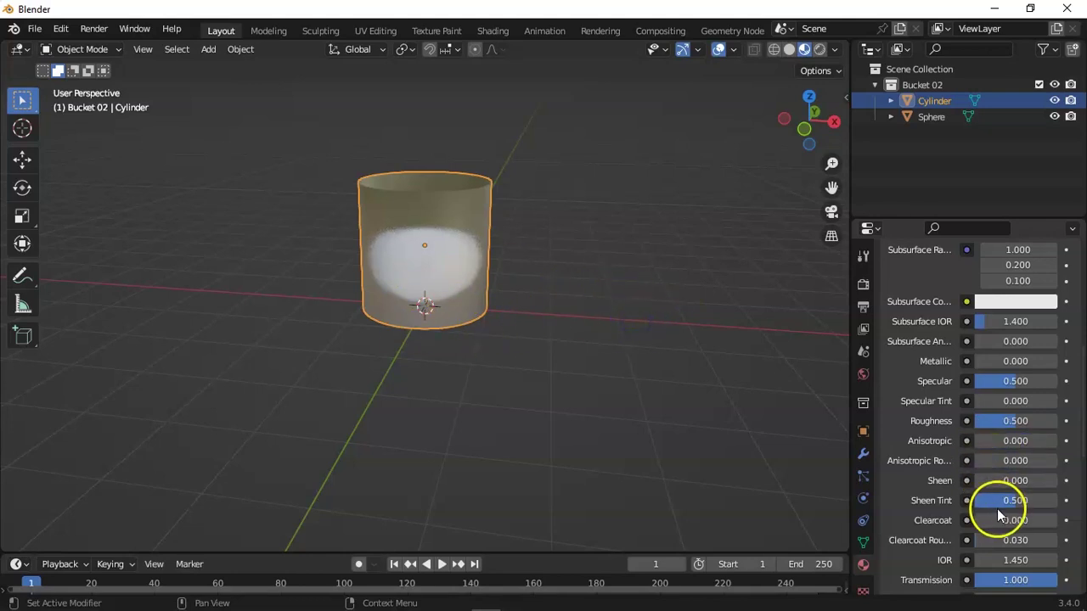
drag(995, 503, 581, 351)
key(ctrl+z)
Set the material's Clearcoat to 1.000 and check the reflections on the cylinder up close from several sides
drag(993, 520, 508, 365)
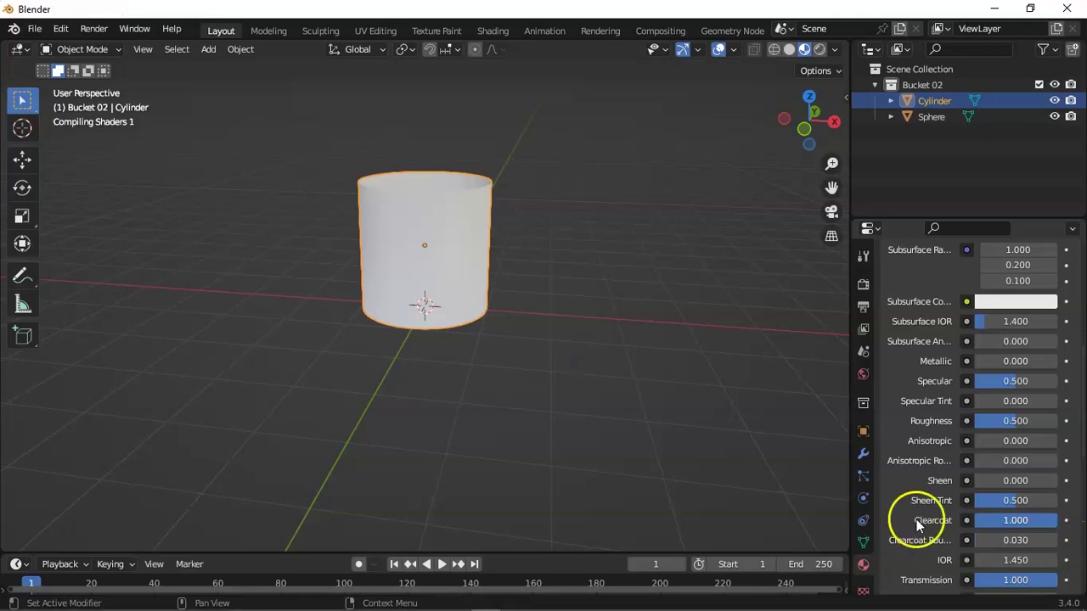
click(819, 124)
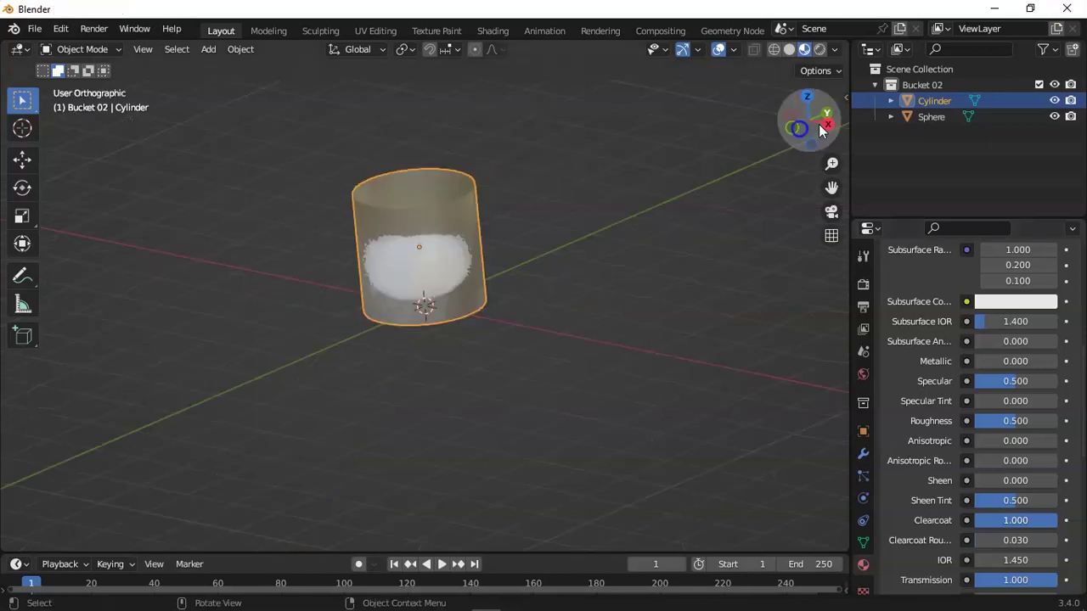
drag(819, 124, 167, 138)
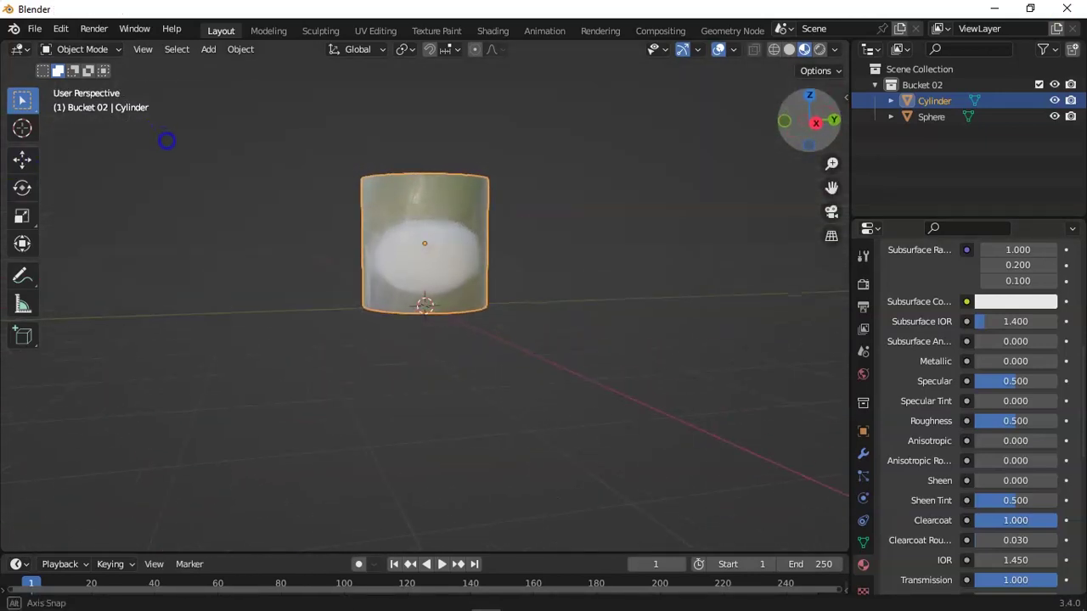
drag(831, 163, 874, 195)
Set the cylinder material's Clearcoat to 1.000, Clearcoat Roughness to 0.249 and IOR to 1.050
drag(1016, 520, 1006, 521)
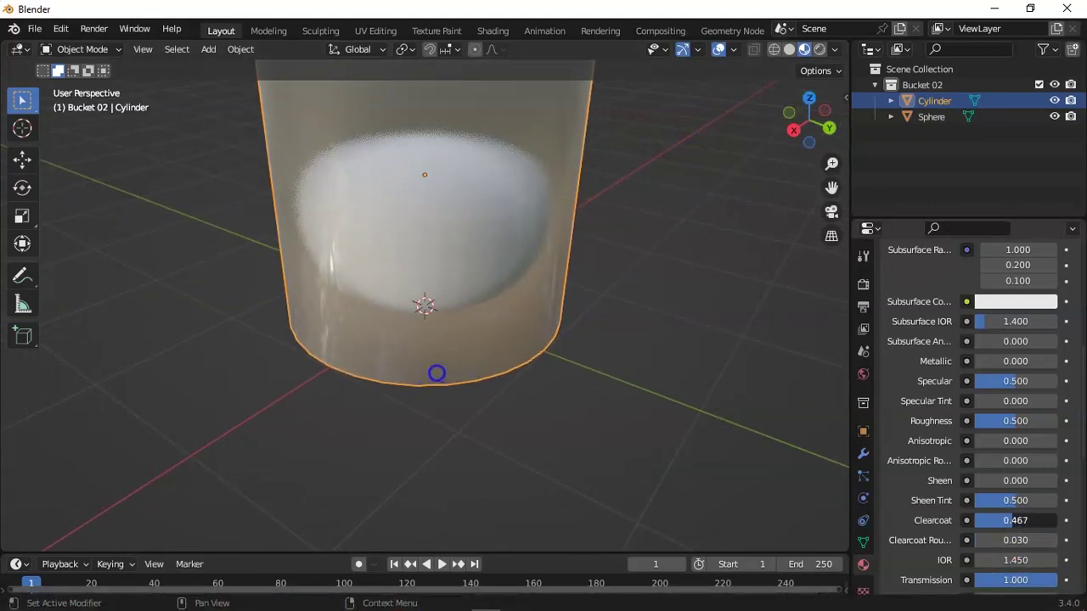
click(1016, 540)
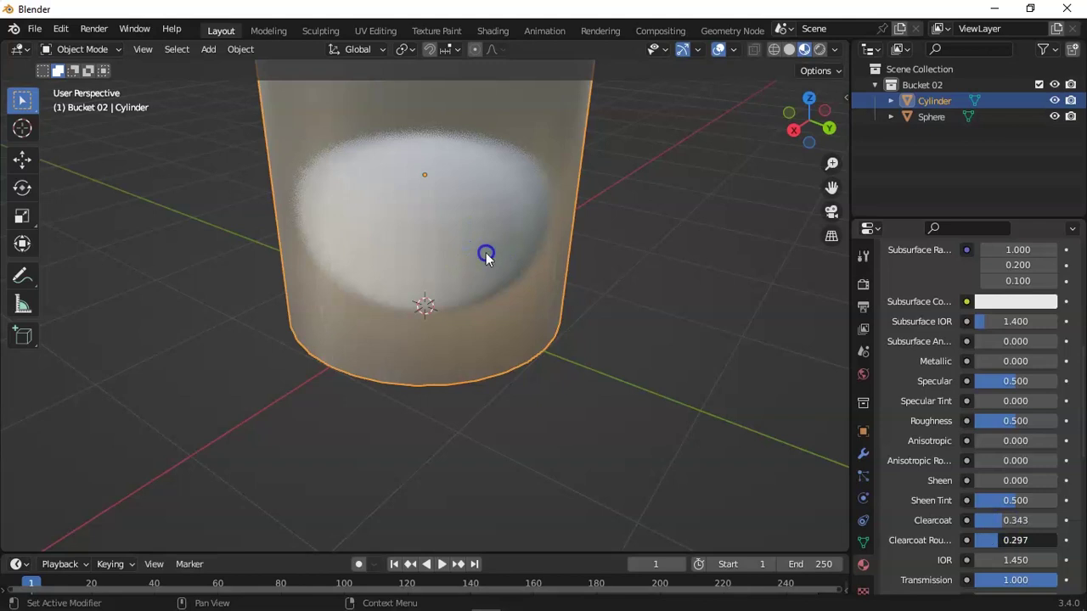
drag(1016, 521, 1029, 520)
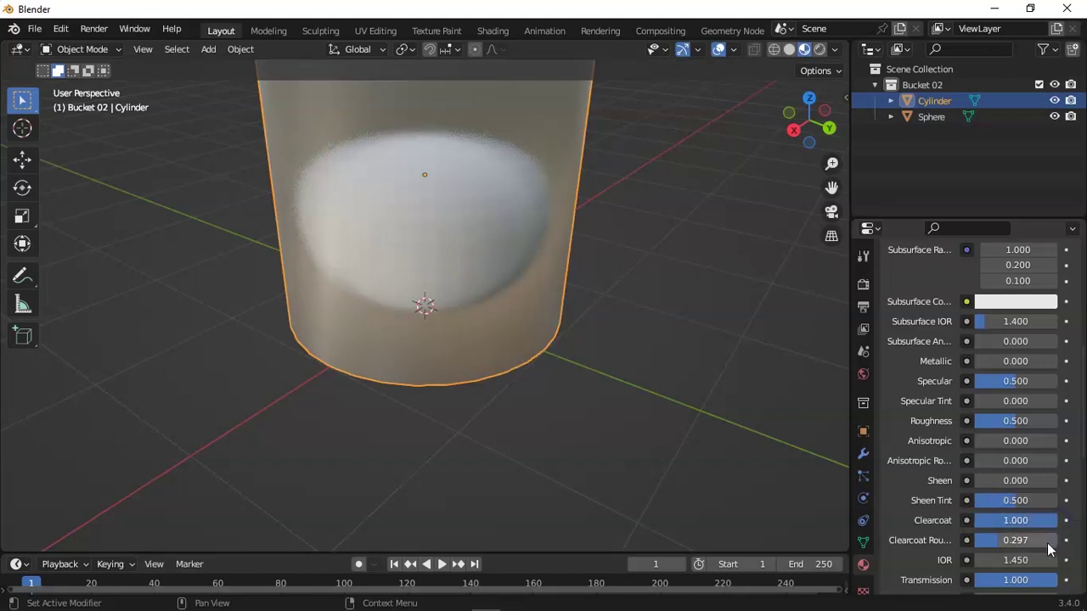
middle_drag(838, 279, 441, 119)
mouse_move(1009, 556)
mouse_down()
mouse_move(487, 255)
mouse_move(498, 250)
mouse_move(454, 250)
mouse_up()
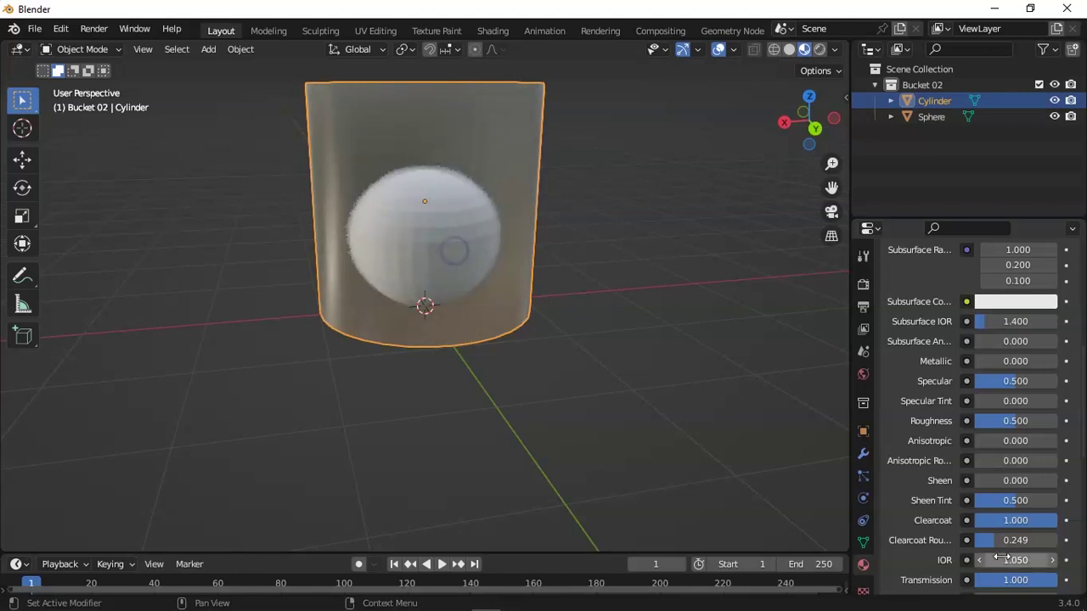
drag(793, 126, 85, 263)
Set the material's Emission Strength to 0.000, try Alpha at 0.000 and restore Alpha to 1.000
scroll(1045, 459, down, 5)
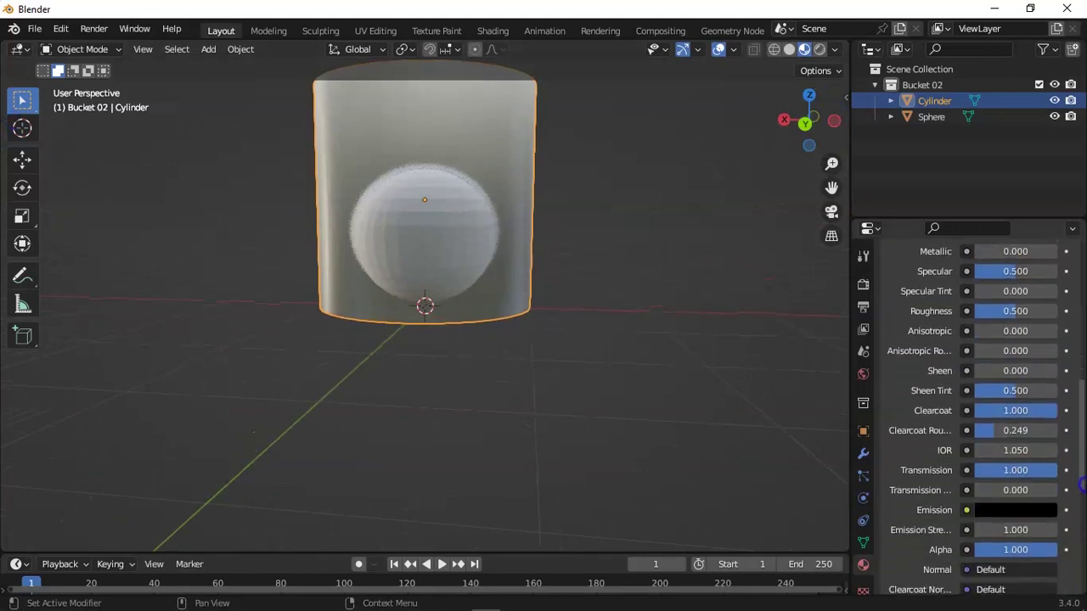
drag(1013, 448, 441, 309)
drag(992, 486, 399, 342)
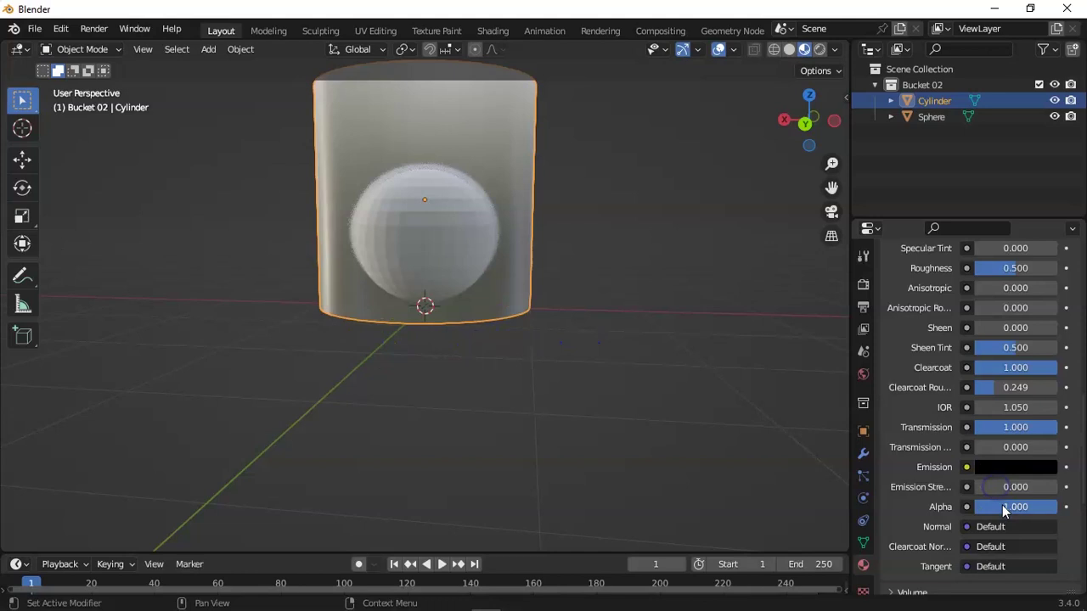
drag(1002, 507, 592, 363)
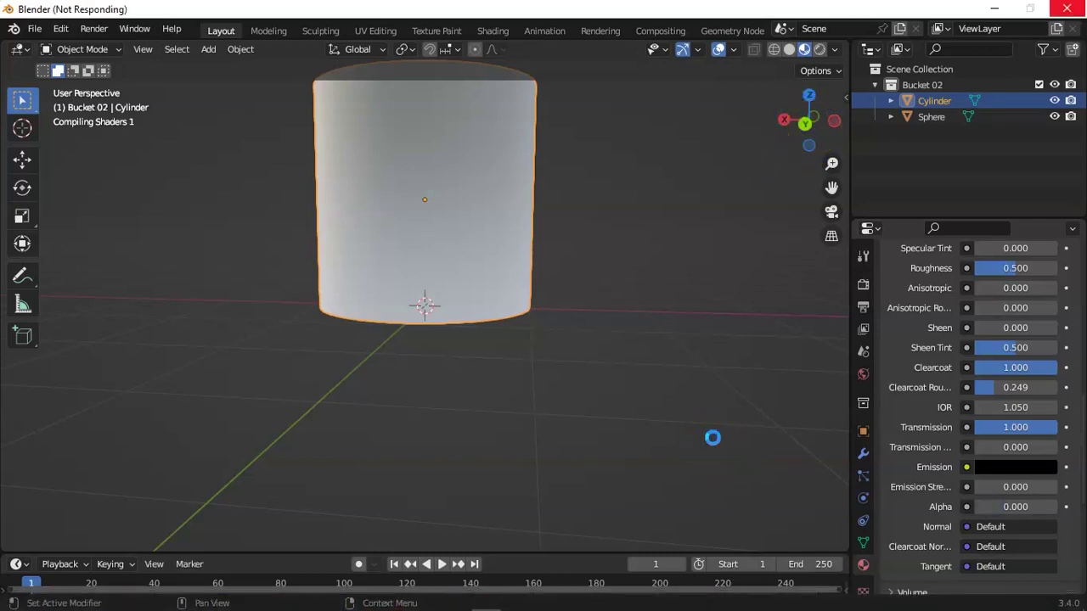
drag(811, 125, 828, 195)
drag(994, 504, 1079, 506)
Add a Sun light in the rendered view and raise it about 3.4 m along the Z axis
mouse_move(793, 101)
mouse_down()
mouse_move(795, 90)
mouse_move(802, 110)
mouse_up()
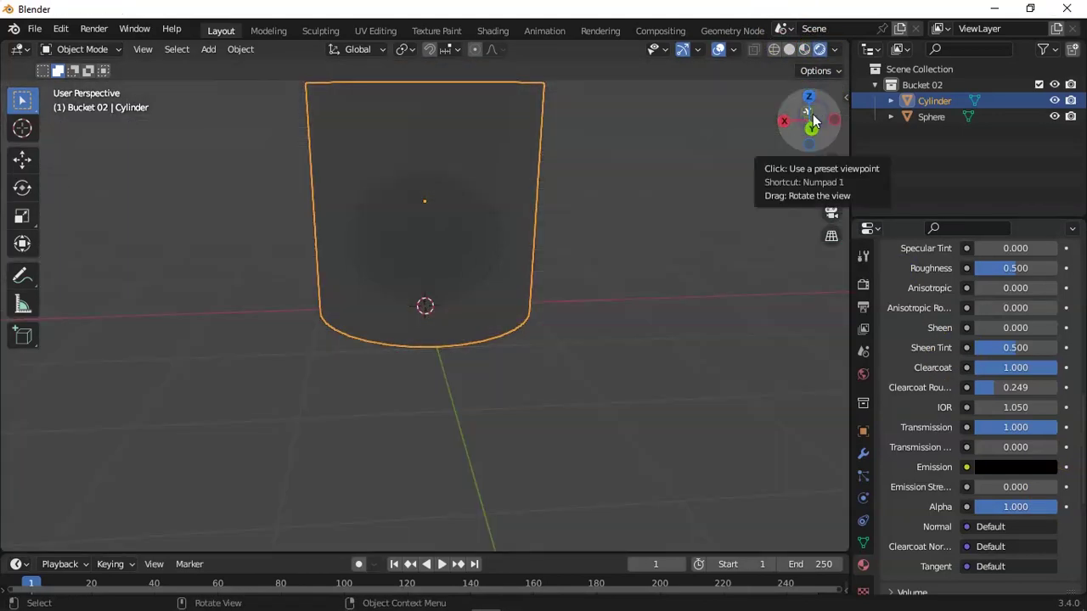
drag(812, 114, 724, 200)
key(shift+a)
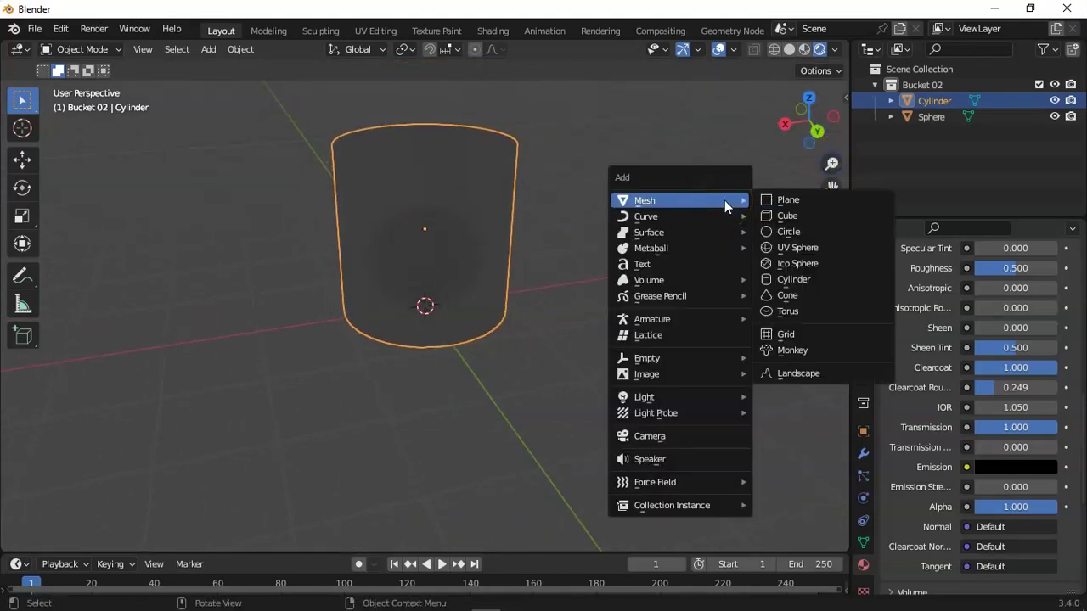
mouse_move(697, 396)
click(783, 414)
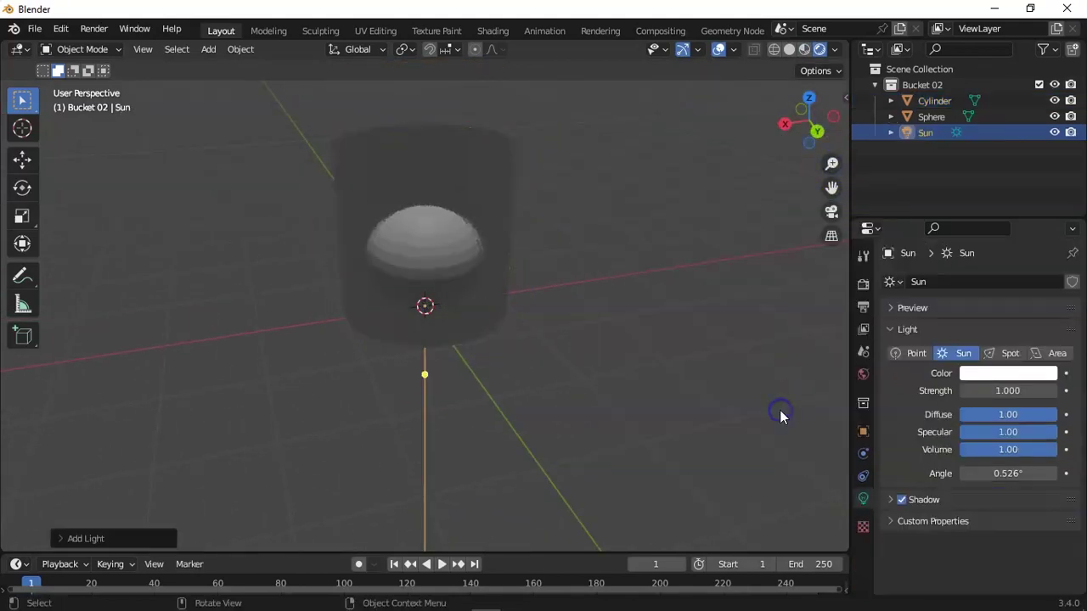
key(g)
key(z)
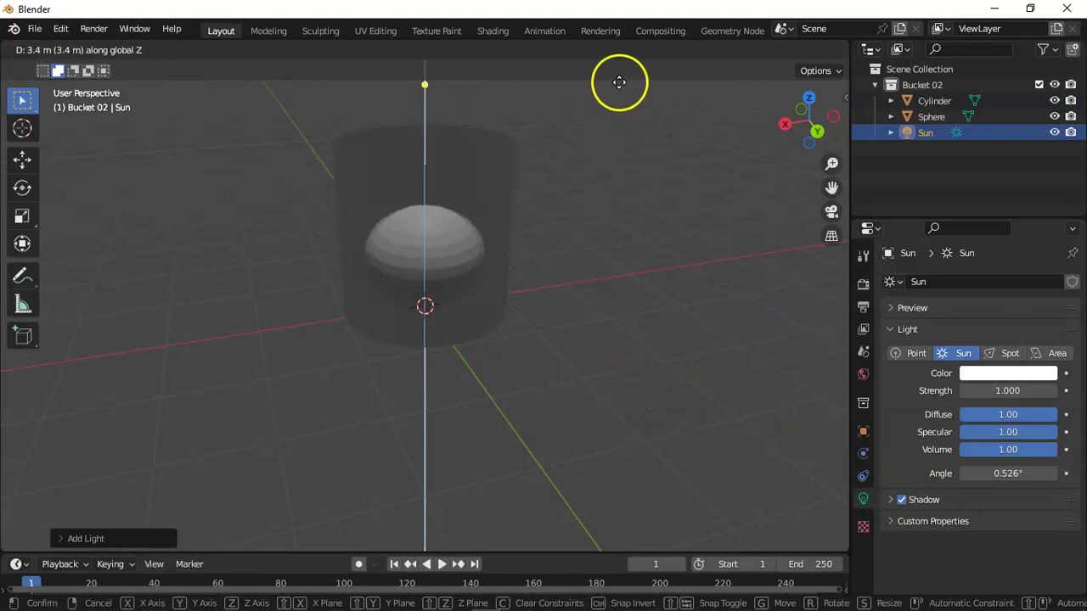
click(619, 73)
Add a mesh plane as a floor under the cylinder and scale it up about 6 times
key(shift+a)
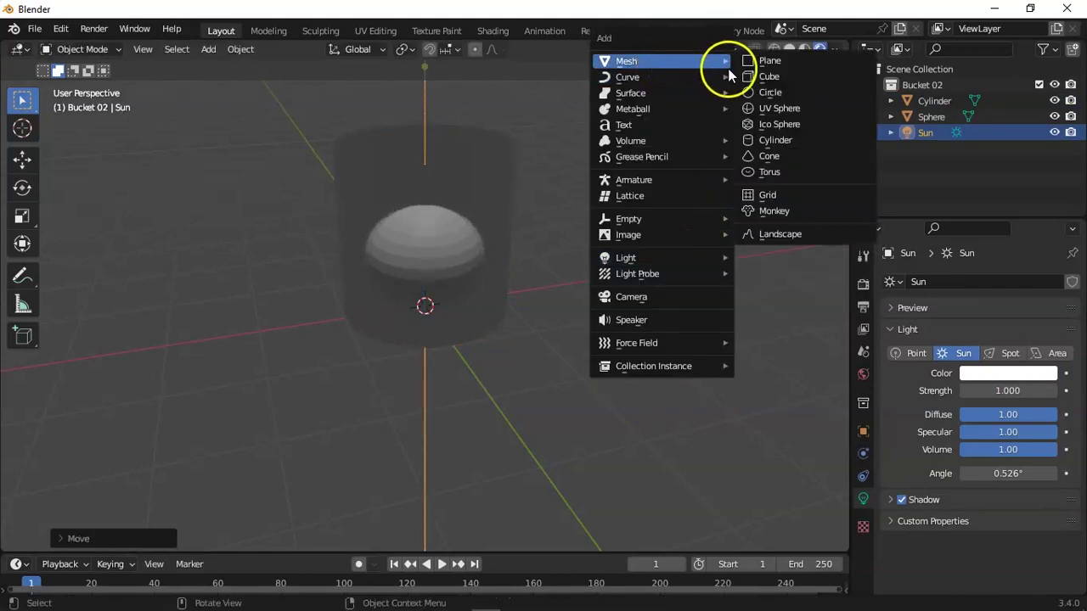
click(754, 61)
key(s)
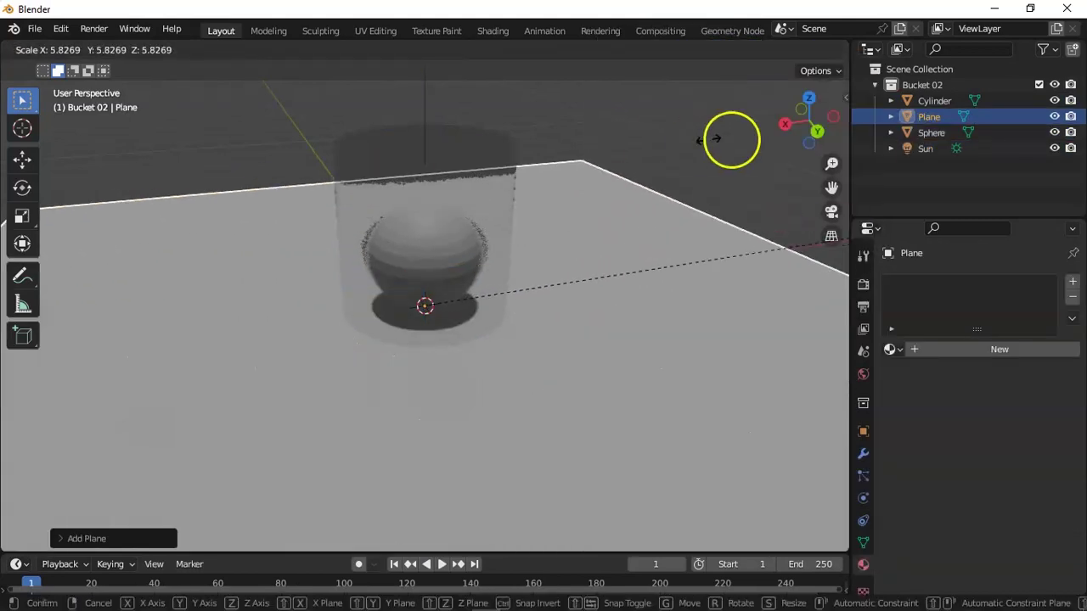
click(689, 146)
Give the plane a new material with a bright red Base Color
click(986, 355)
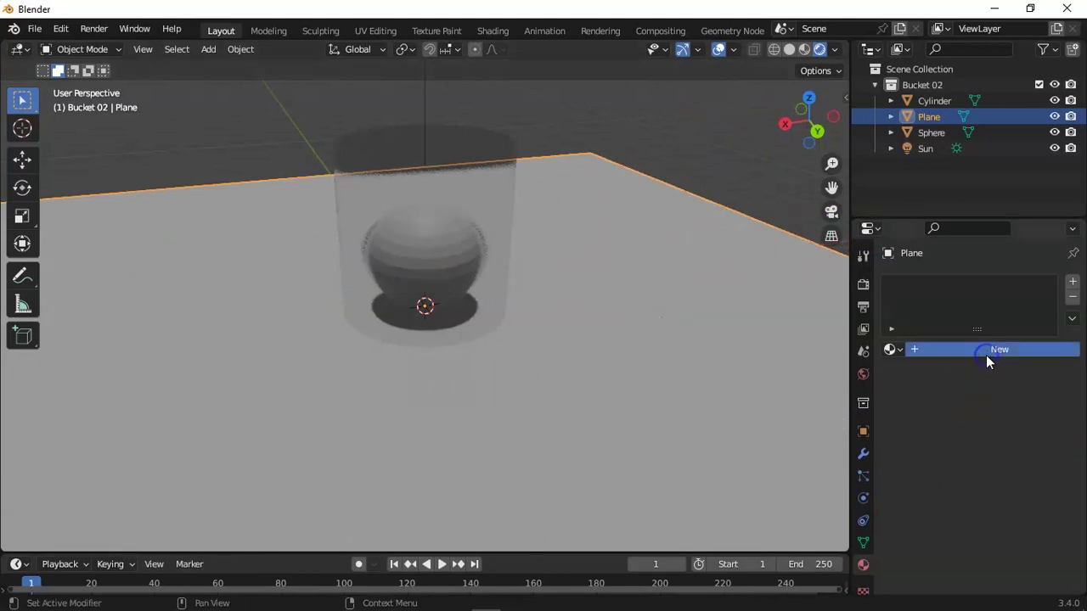
click(1017, 518)
drag(989, 348, 421, 264)
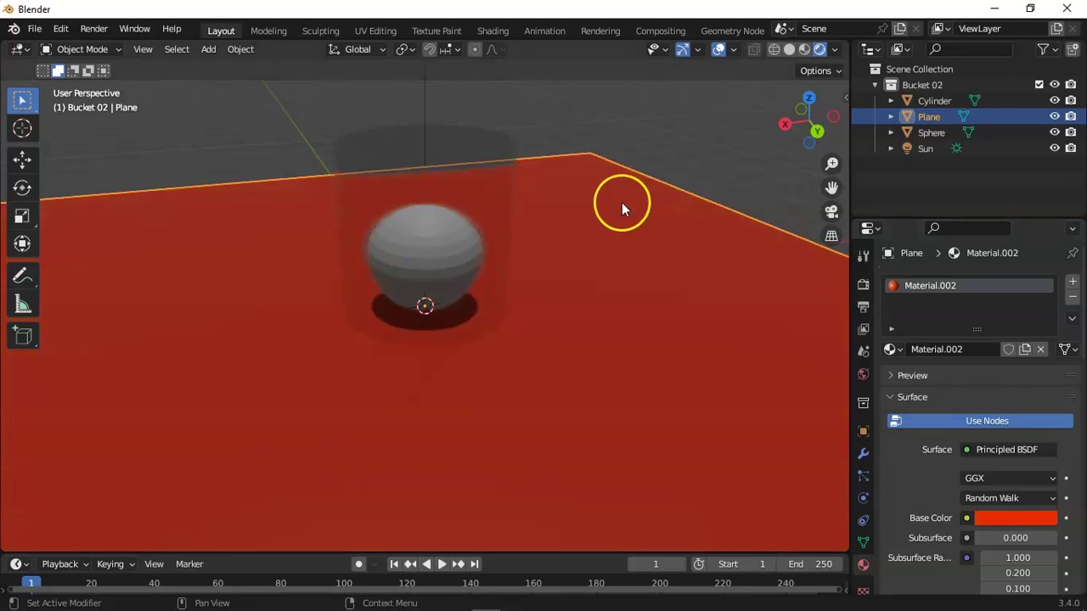
Select the cylinder, set its material's Sheen Tint to 0.290 and try a Clearcoat of 0.914 with Clearcoat Roughness 0.000
click(510, 192)
drag(808, 116, 68, 136)
scroll(1010, 513, down, 6)
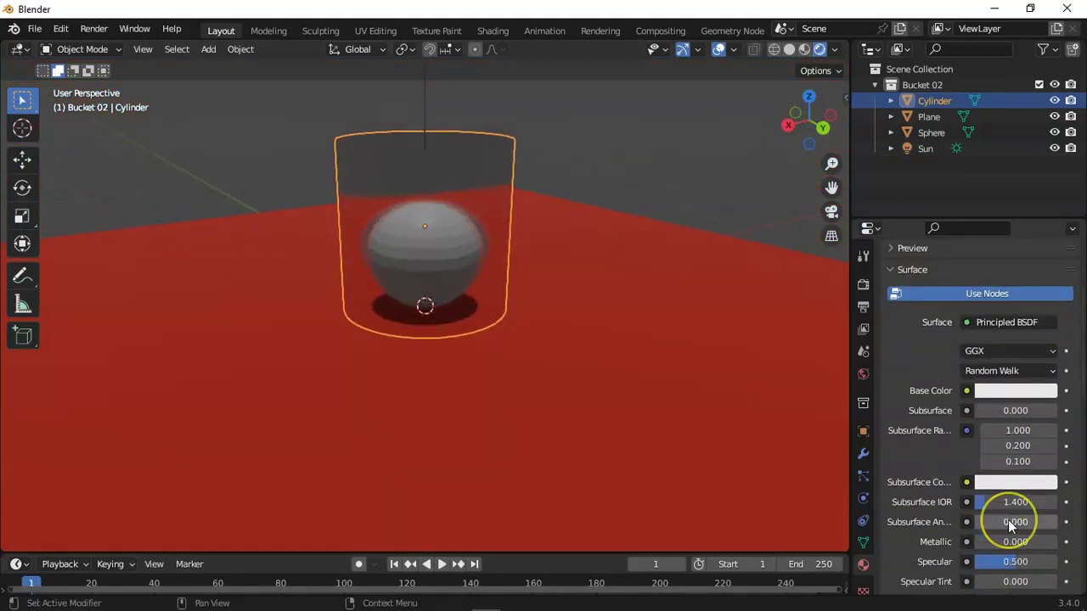
scroll(1008, 519, down, 6)
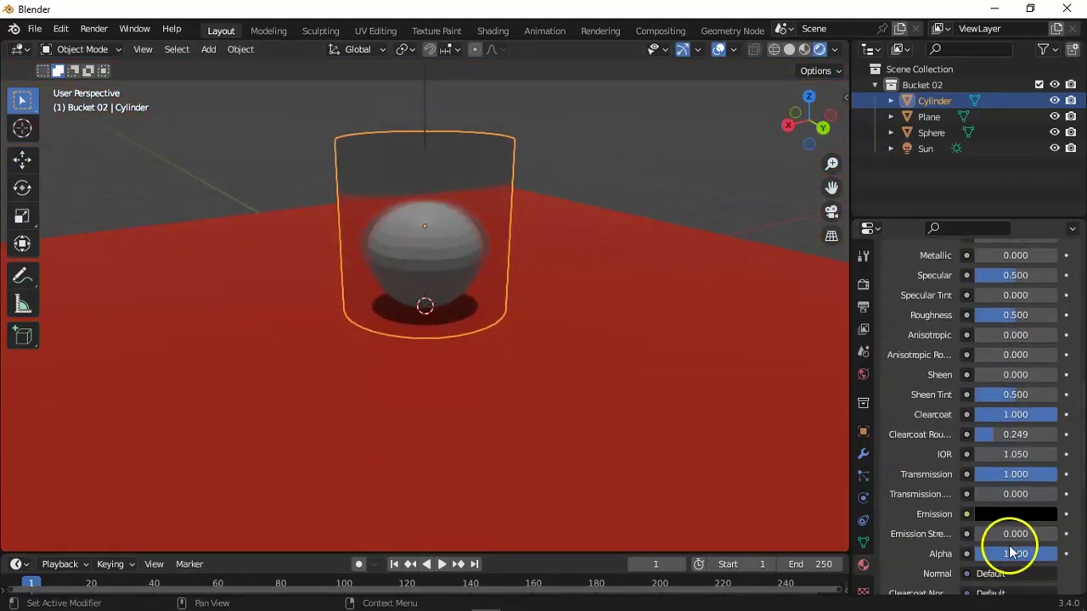
mouse_move(1017, 401)
mouse_down()
mouse_move(1032, 402)
mouse_move(1000, 411)
mouse_up()
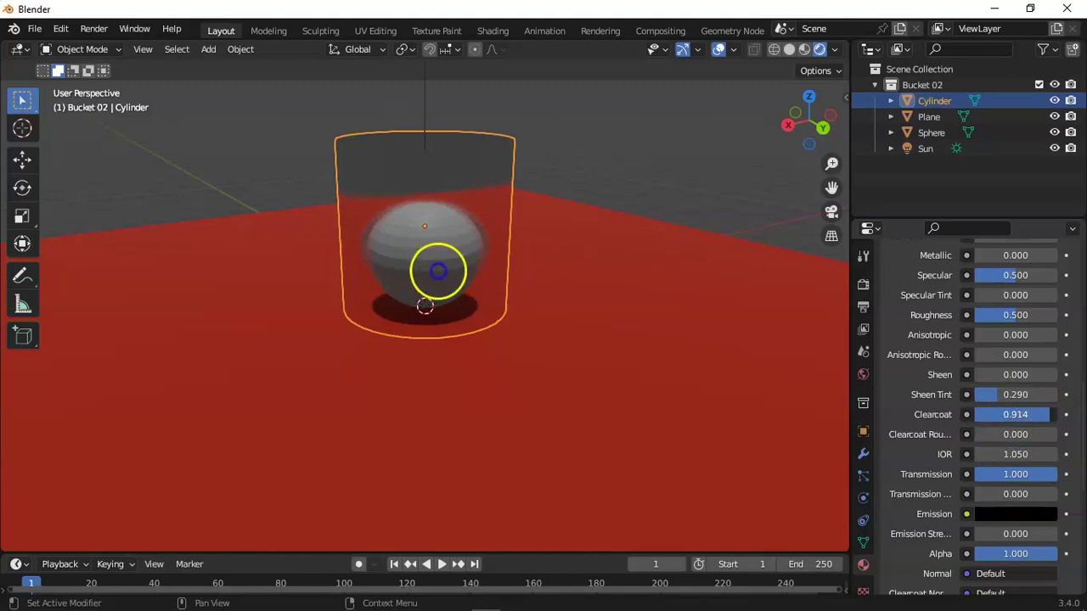
key(ctrl+z)
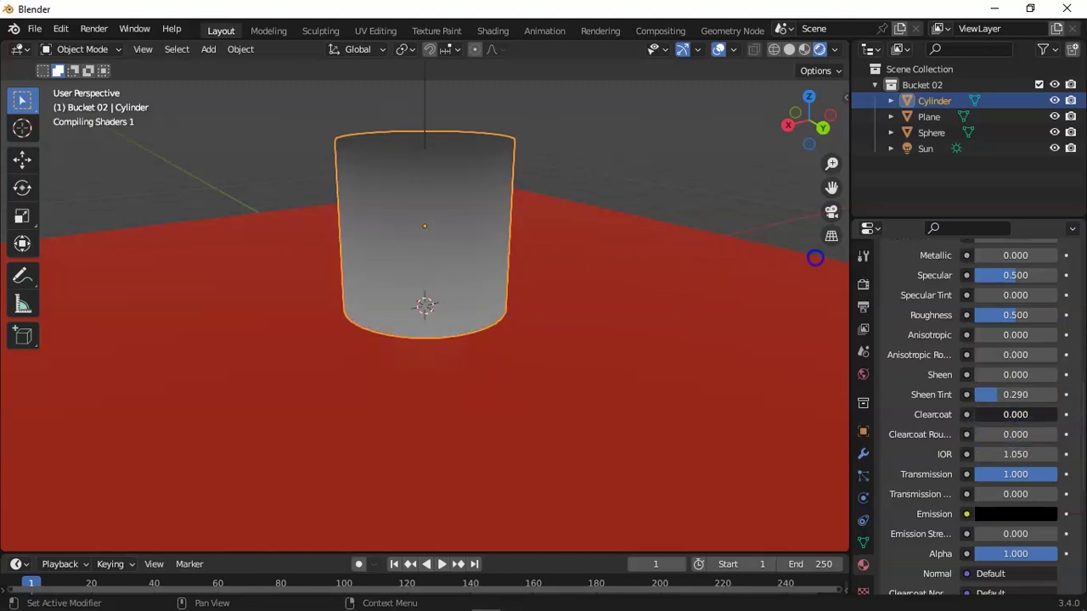
Set the cylinder material's Clearcoat to 1.000 and Clearcoat Roughness to 0.143, and try an IOR of 1.450
click(1019, 416)
drag(1015, 415, 1001, 455)
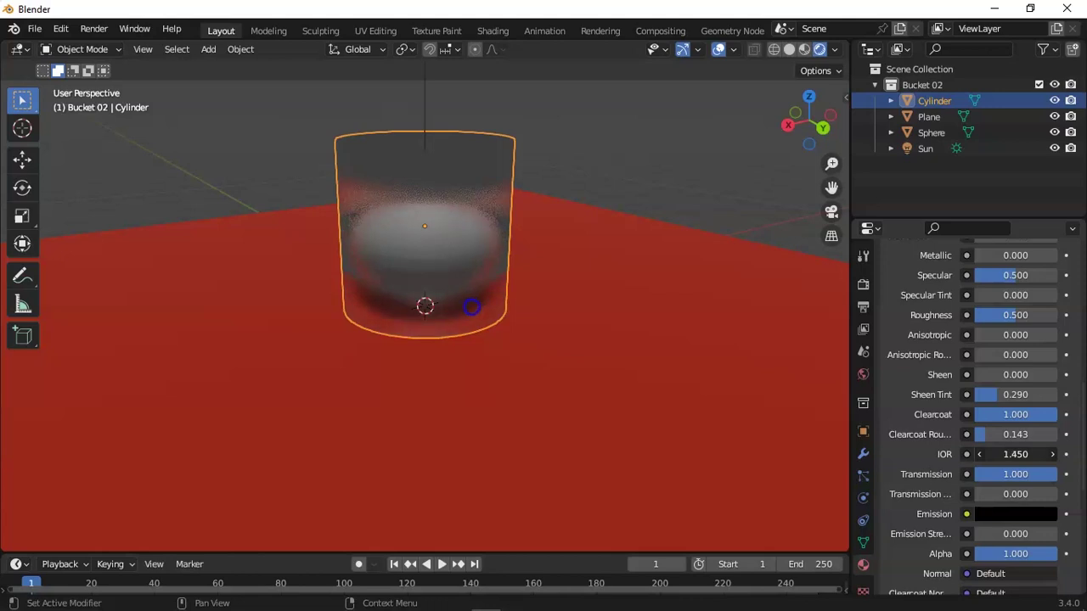
middle_drag(837, 206, 839, 117)
Compare IOR values of 1.150 and 1.050 on the cylinder from several angles, and keep 1.050
drag(1015, 454, 1002, 454)
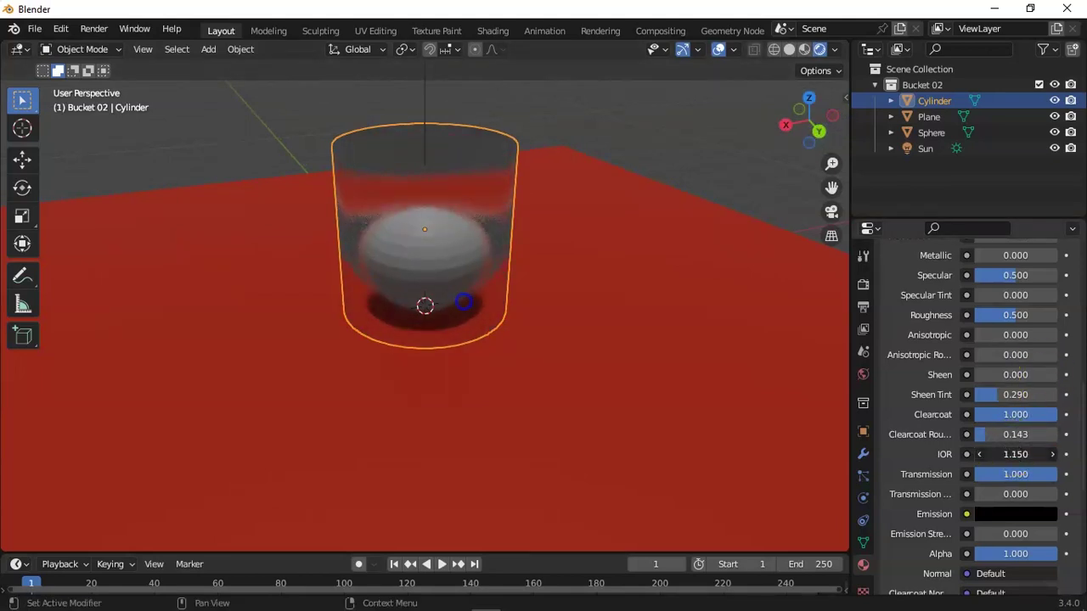
drag(807, 122, 849, 123)
mouse_move(1024, 451)
mouse_down()
mouse_move(1005, 451)
mouse_move(1023, 451)
mouse_up()
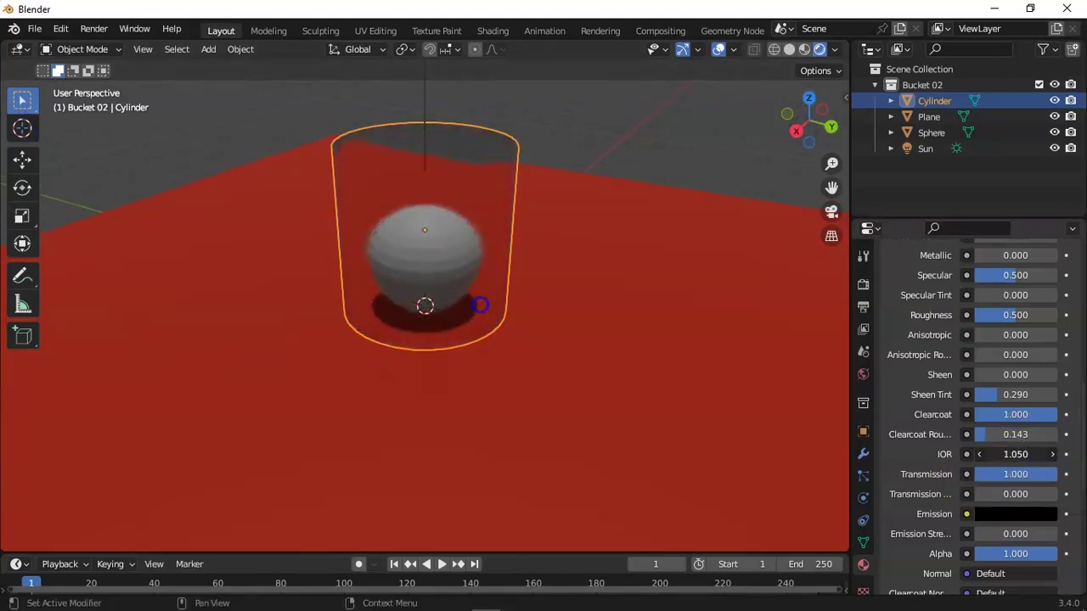
drag(817, 126, 812, 132)
mouse_move(1007, 455)
mouse_down()
mouse_move(996, 455)
mouse_move(1012, 455)
mouse_up()
drag(805, 127, 782, 552)
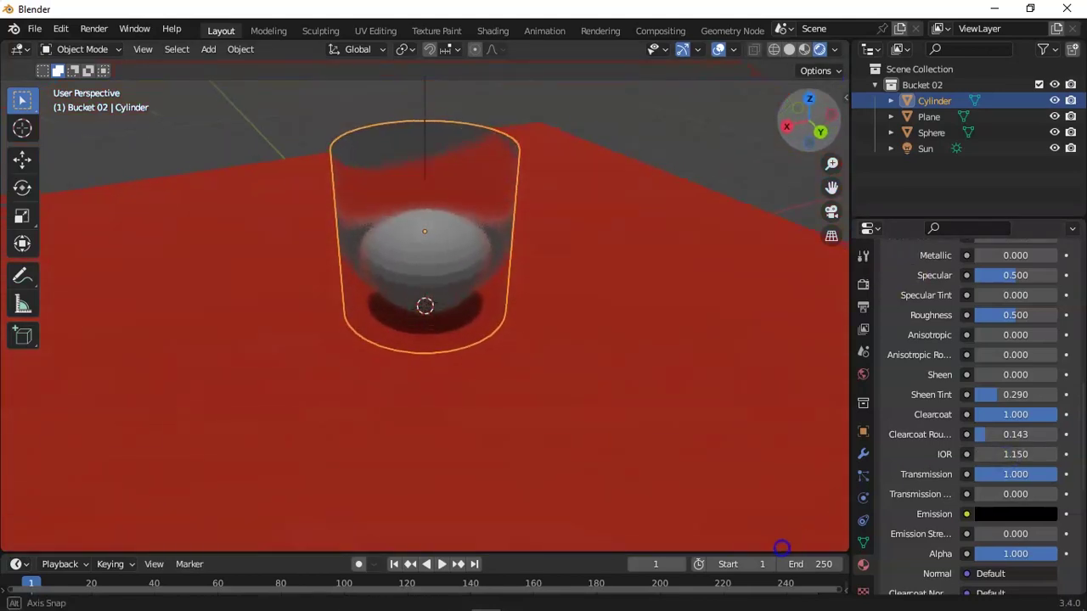
mouse_move(1011, 459)
mouse_down()
mouse_move(997, 458)
mouse_move(1024, 459)
mouse_up()
drag(820, 138, 71, 142)
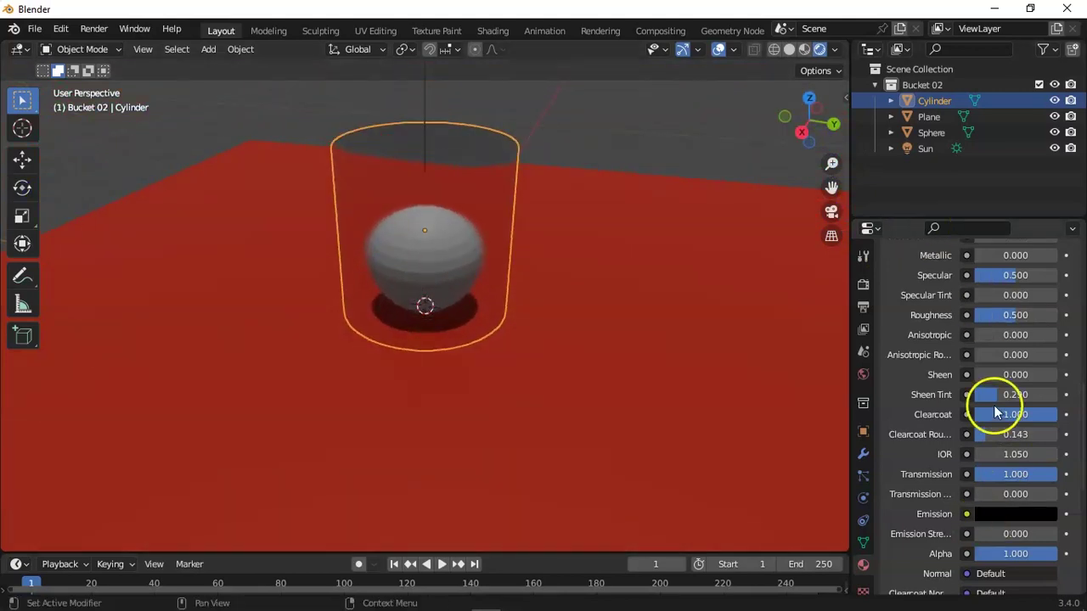
Change the cylinder material's Base Color to a slightly darker light grey with a faint warm tint
scroll(994, 400, up, 10)
click(1021, 519)
mouse_move(982, 346)
mouse_down()
mouse_move(998, 336)
mouse_move(973, 356)
mouse_up()
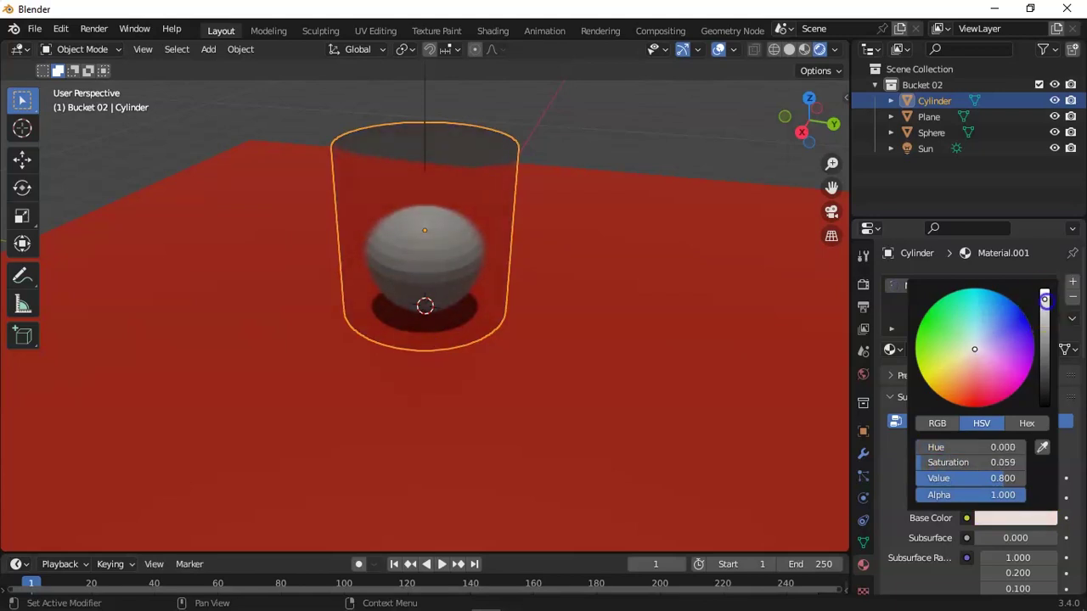
drag(1044, 299, 503, 315)
Delete the red plane and the sphere inside the cylinder
middle_drag(755, 139, 594, 144)
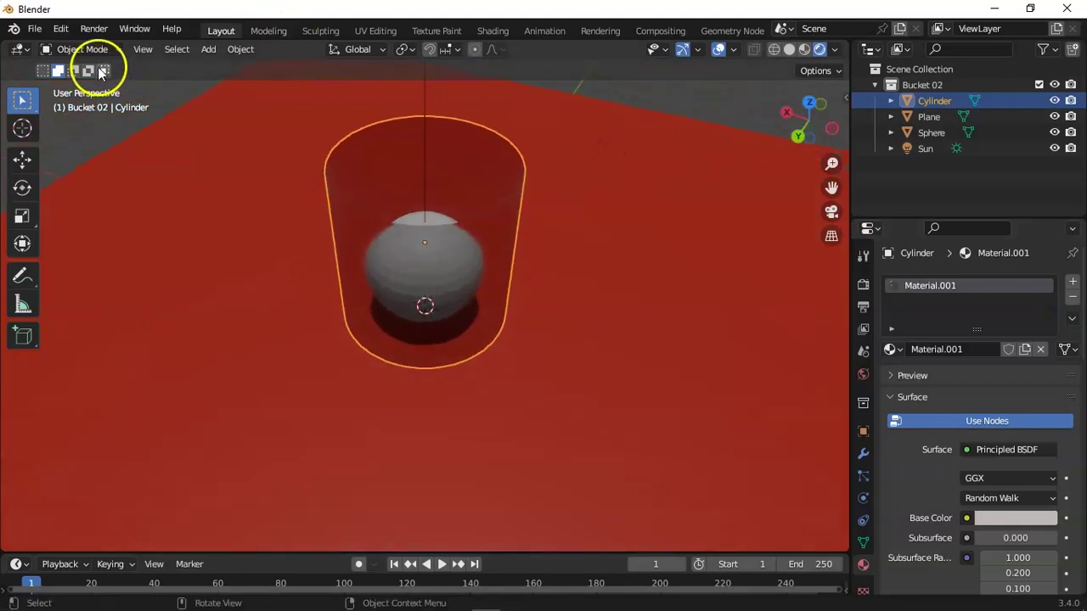
click(596, 155)
key(Delete)
click(413, 222)
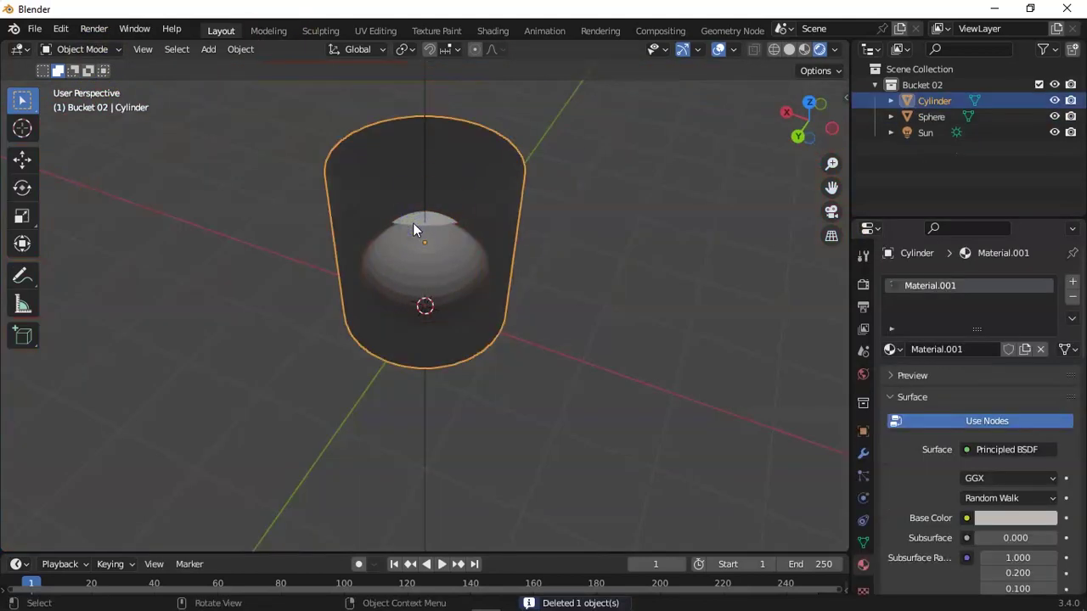
click(413, 222)
key(Delete)
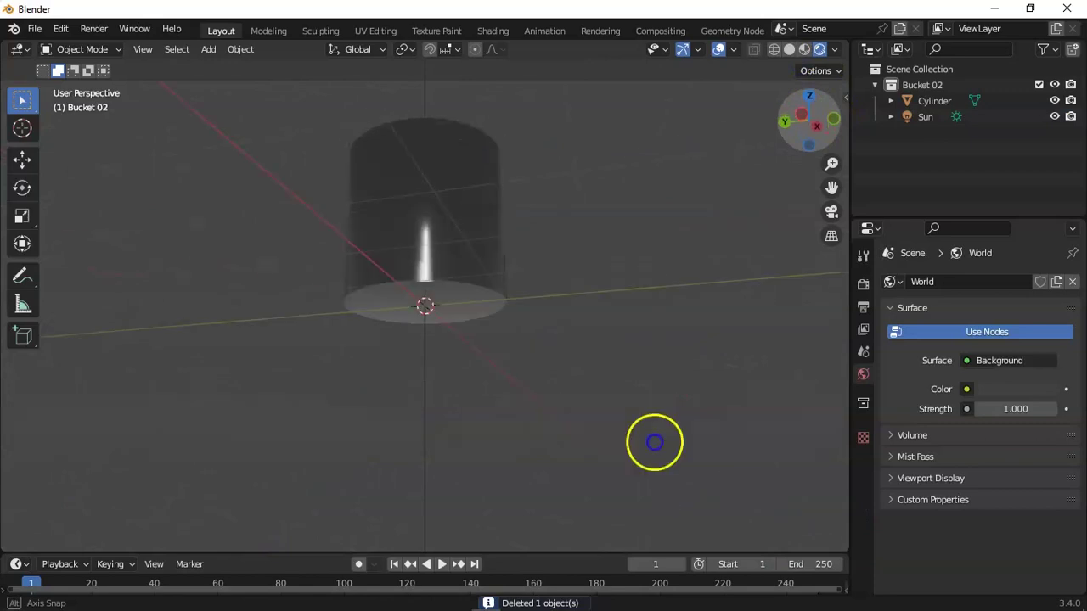